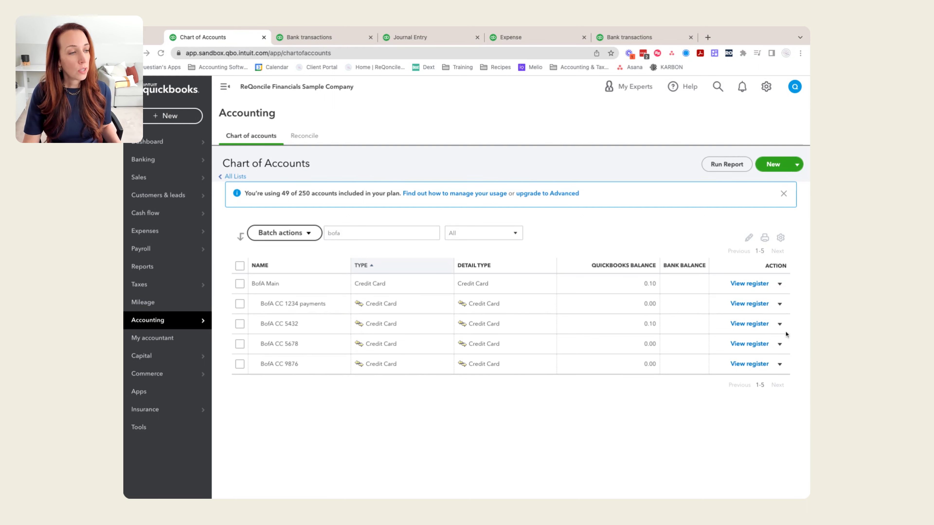
# Step: Edit the BofA CC 1234 payments account, check that it sits under BofA Main, and save it
pyautogui.click(779, 304)
pyautogui.click(730, 319)
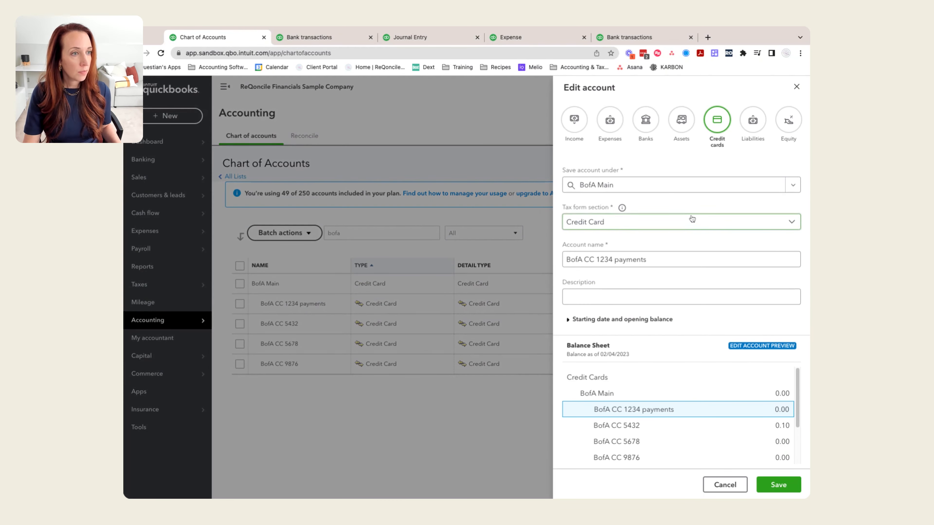
pyautogui.click(657, 193)
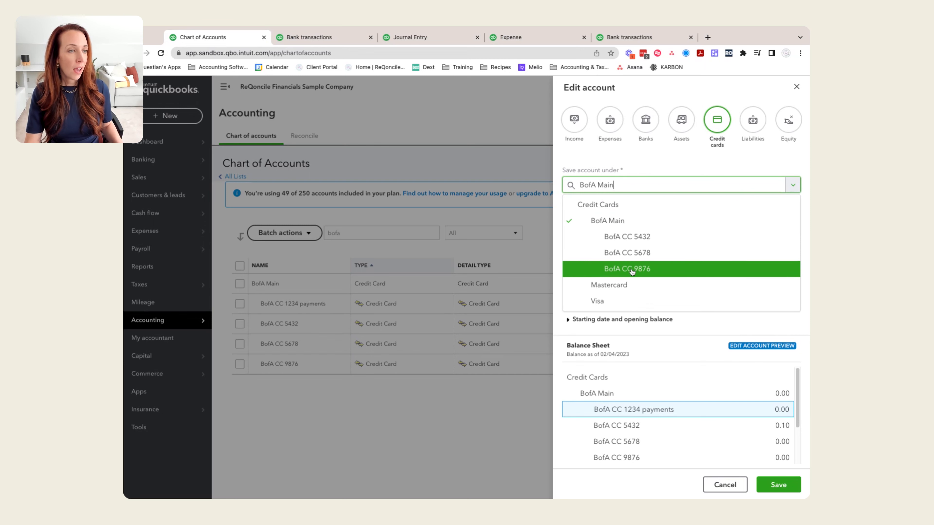
pyautogui.click(777, 485)
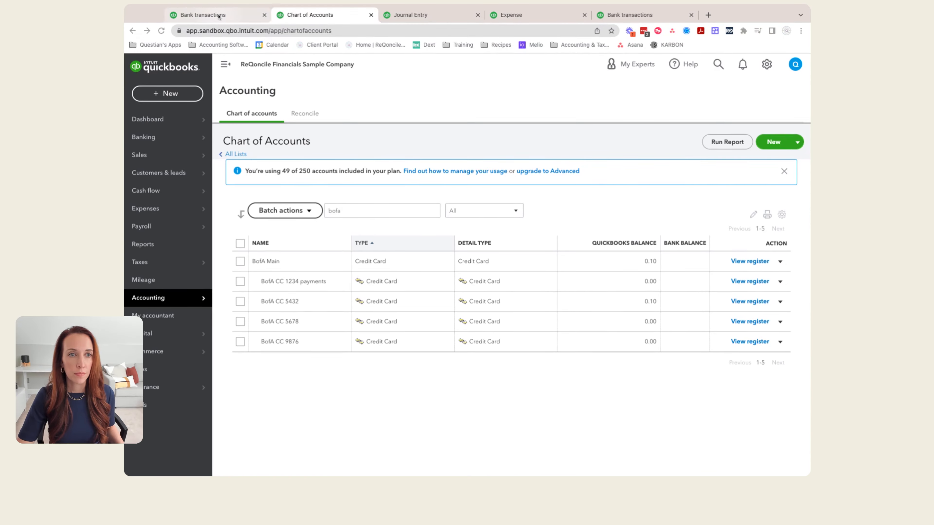
# Step: Add both Bofa Cc card payments in the BofA CC 1234 payments bank feed as Checking payments, without creating a rule
pyautogui.click(217, 17)
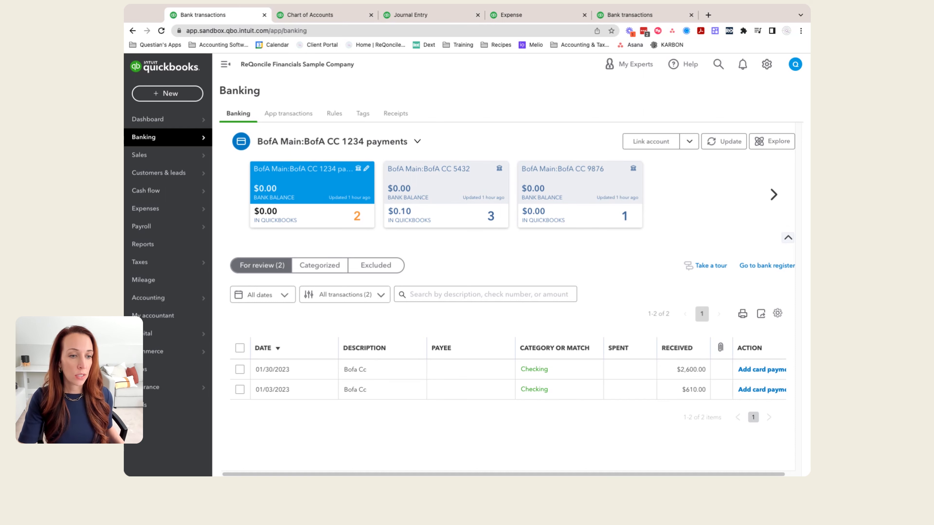
pyautogui.click(752, 372)
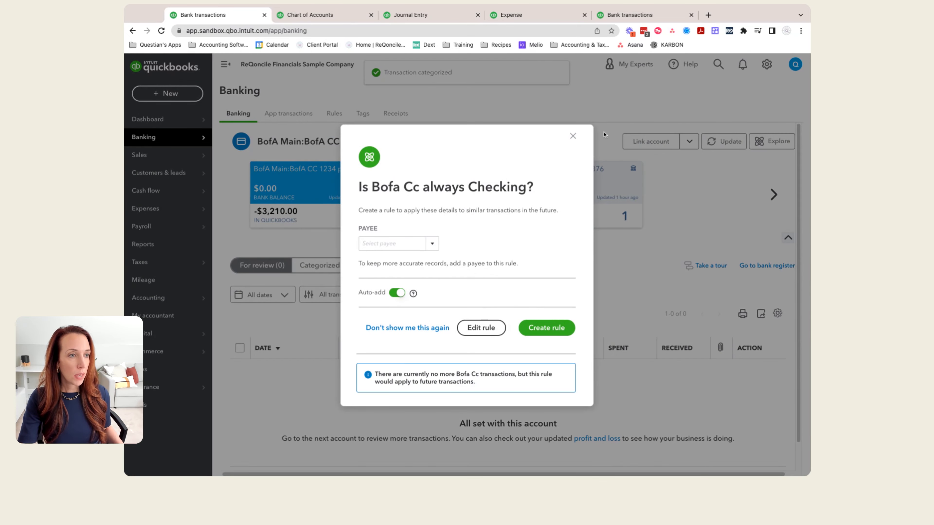
pyautogui.click(573, 135)
# Step: Add the Mobile Gas, Delta and Harris Teeter charges from BofA CC 5432 and the pending transaction from BofA CC 9876
pyautogui.click(417, 206)
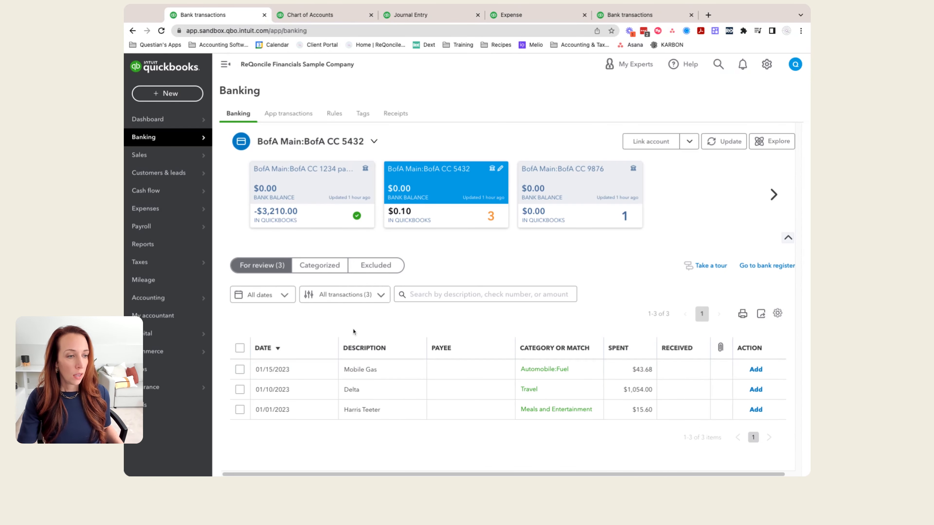
pyautogui.click(755, 370)
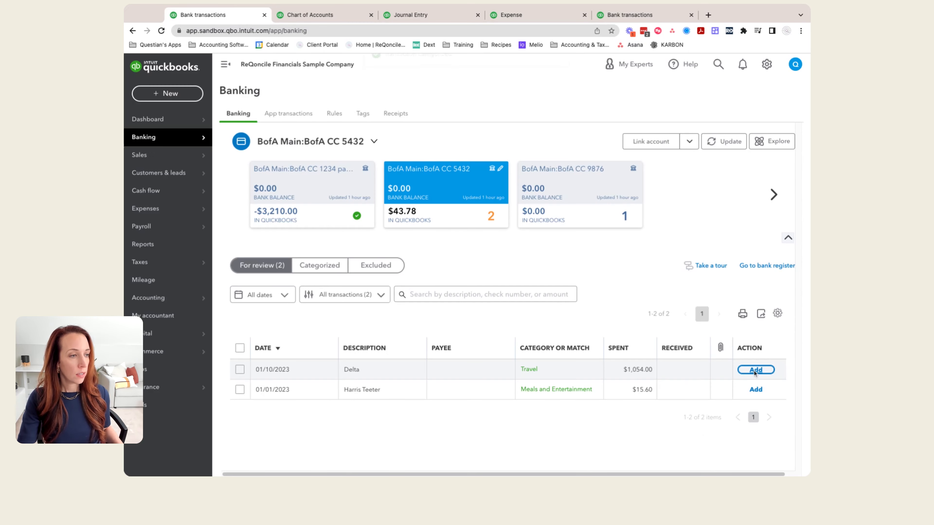
pyautogui.click(755, 370)
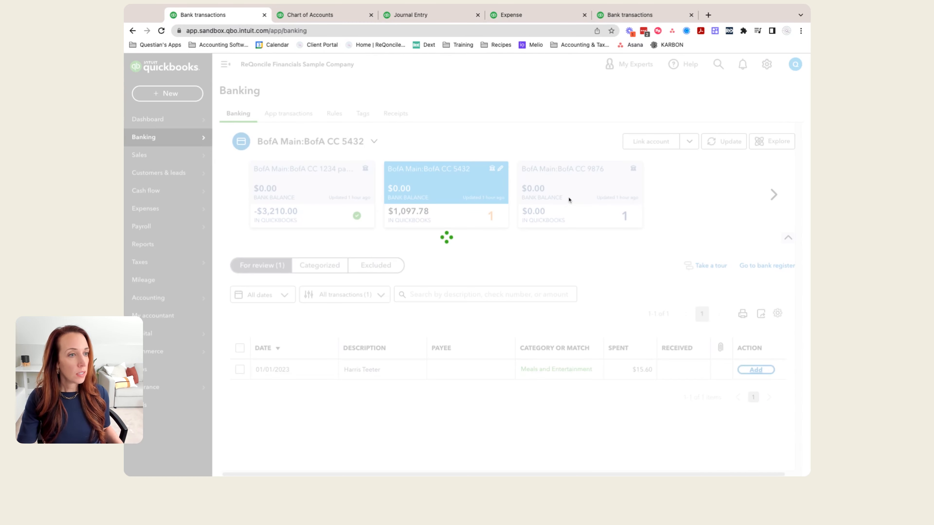
pyautogui.click(568, 199)
pyautogui.click(756, 370)
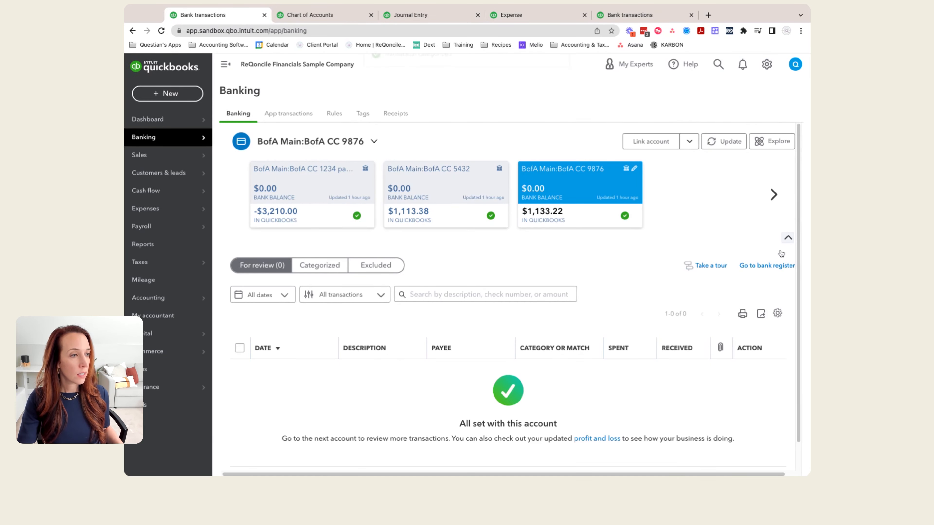
# Step: Add the Hotel, Mobile Gas, Canva and BofA fee charges from the BofA CC 5678 feed, without creating a rule
pyautogui.click(774, 194)
pyautogui.click(602, 199)
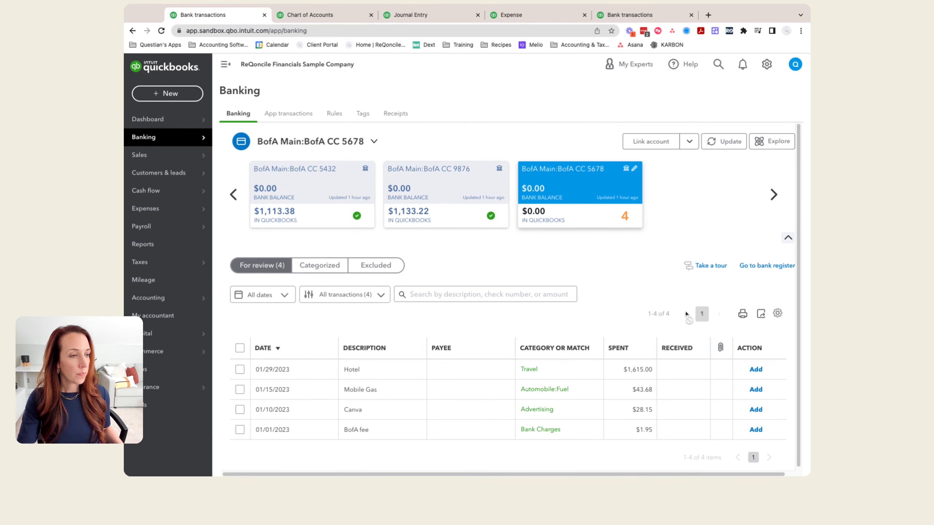
pyautogui.click(755, 370)
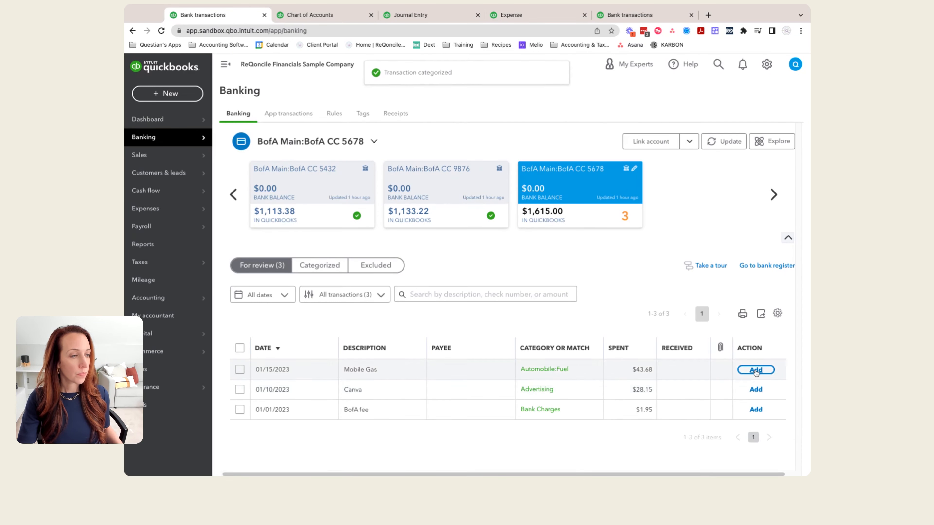
pyautogui.click(756, 369)
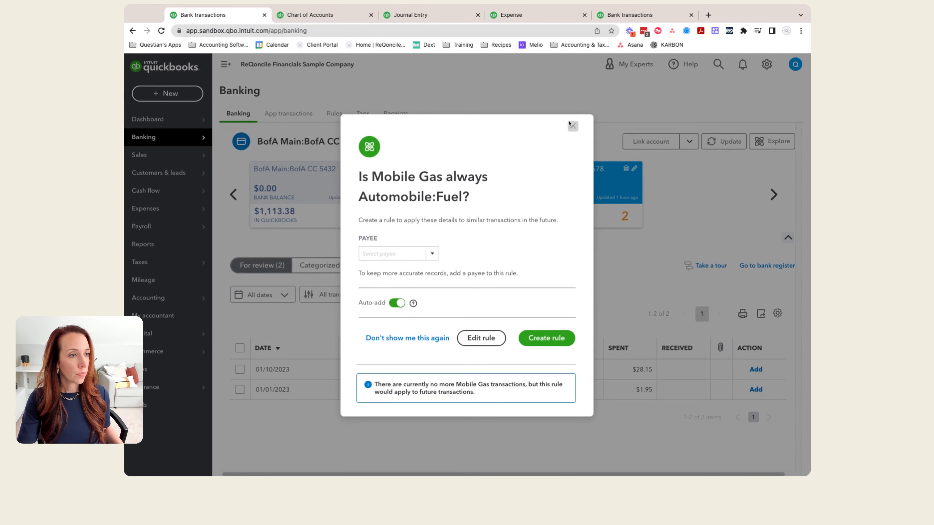
pyautogui.click(572, 125)
pyautogui.click(756, 370)
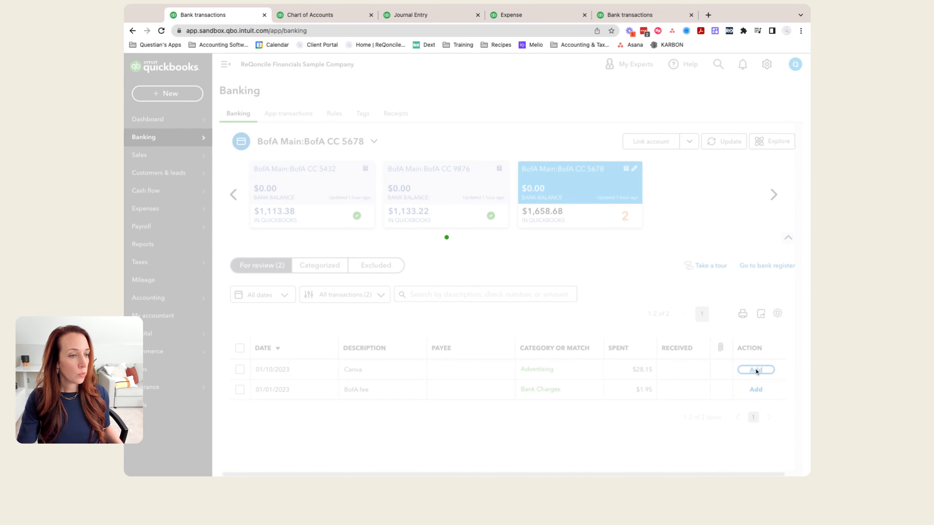
pyautogui.click(756, 369)
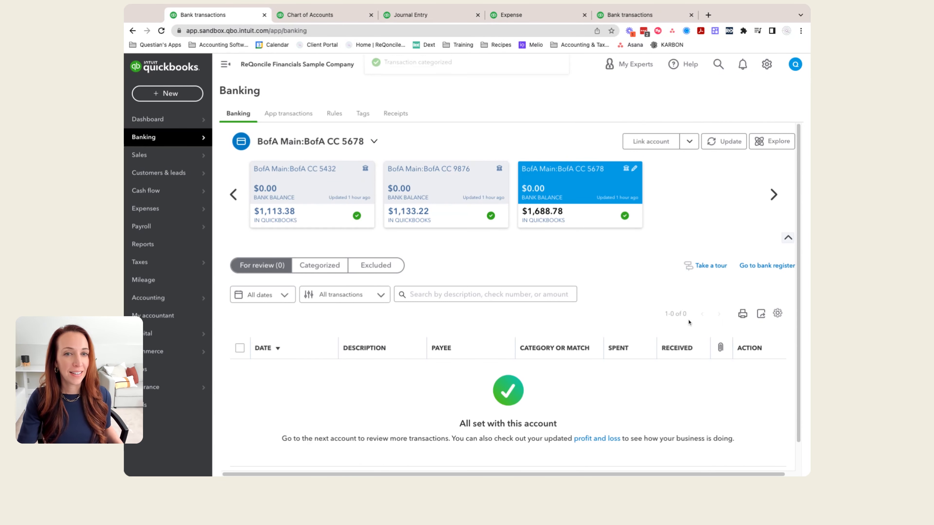
# Step: Reload the chart of accounts and examine the balances of BofA Main and its card subaccounts
pyautogui.click(305, 17)
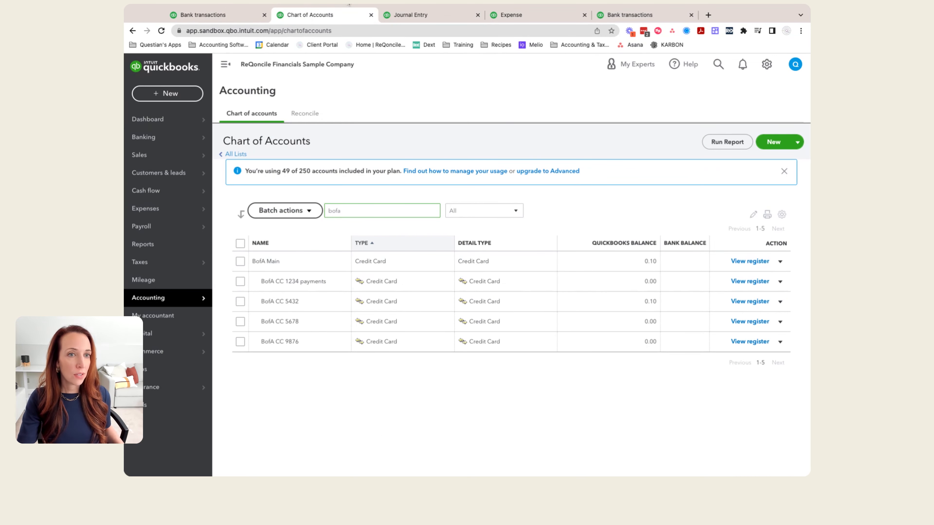
pyautogui.click(162, 31)
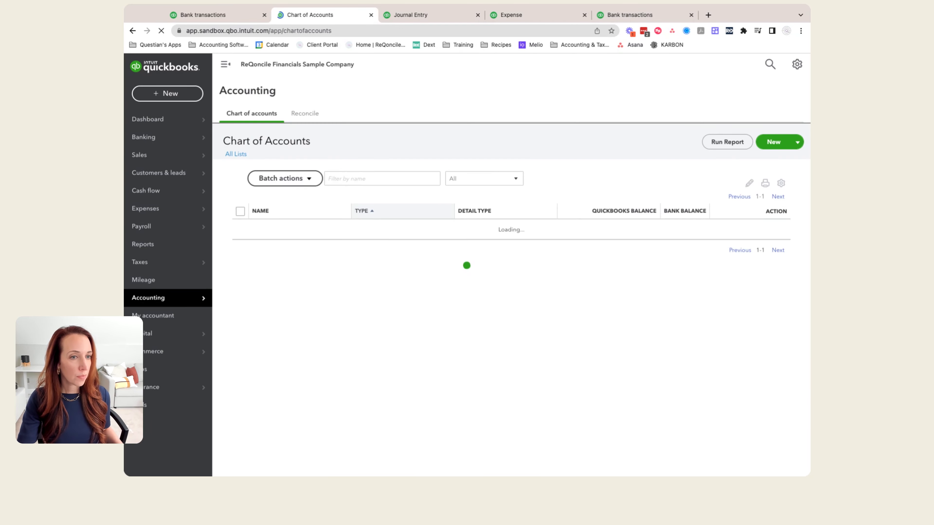
pyautogui.scroll(-5, 408, 285)
pyautogui.scroll(-3, 408, 284)
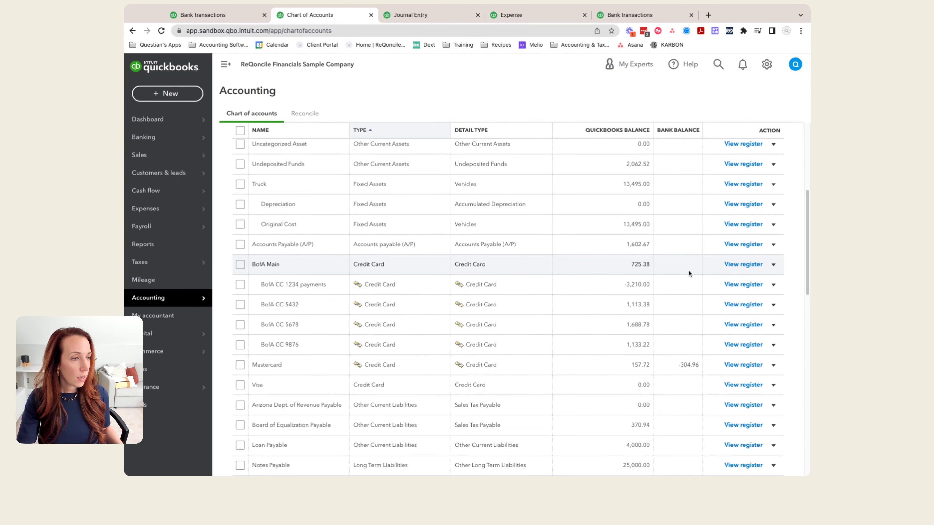
# Step: Review all transactions in the BofA Main register and return to the BofA accounts in the chart of accounts
pyautogui.click(744, 264)
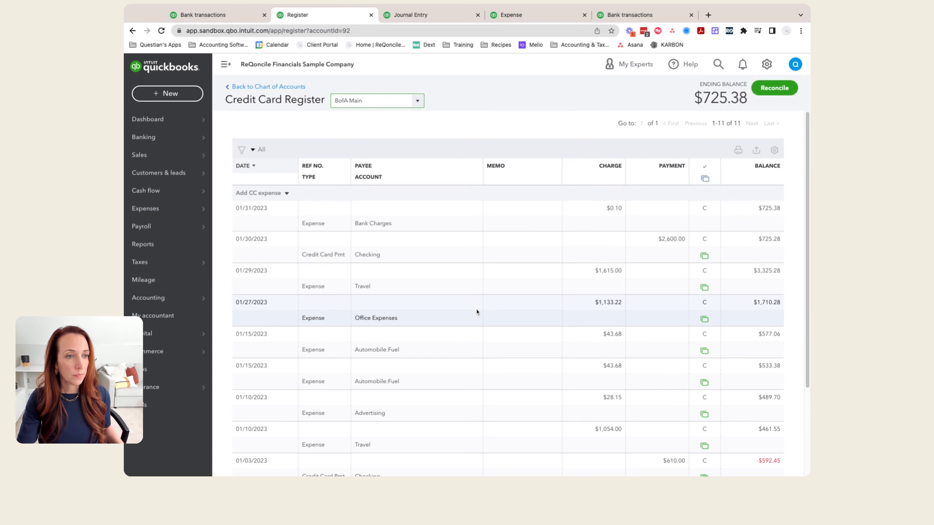
pyautogui.scroll(-4, 478, 381)
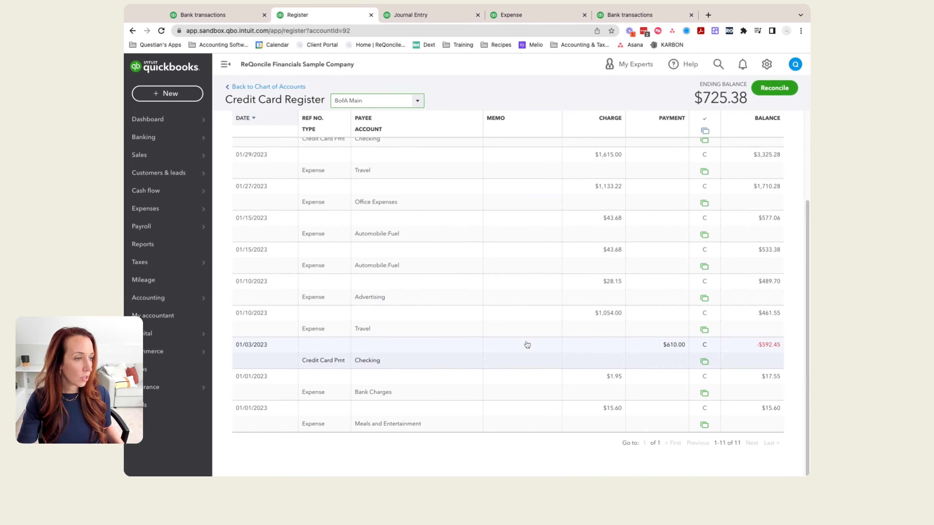
pyautogui.scroll(4, 519, 338)
pyautogui.click(287, 89)
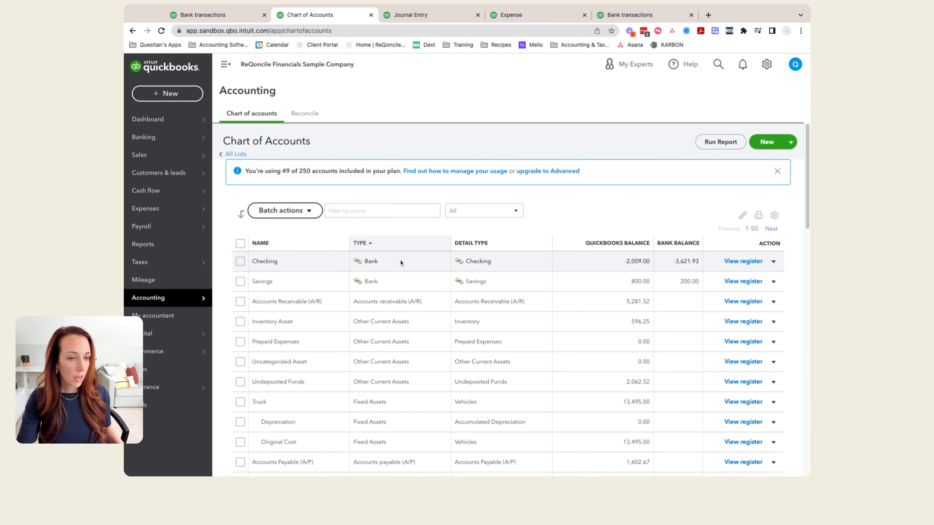
pyautogui.scroll(-5, 327, 382)
pyautogui.scroll(-1, 328, 388)
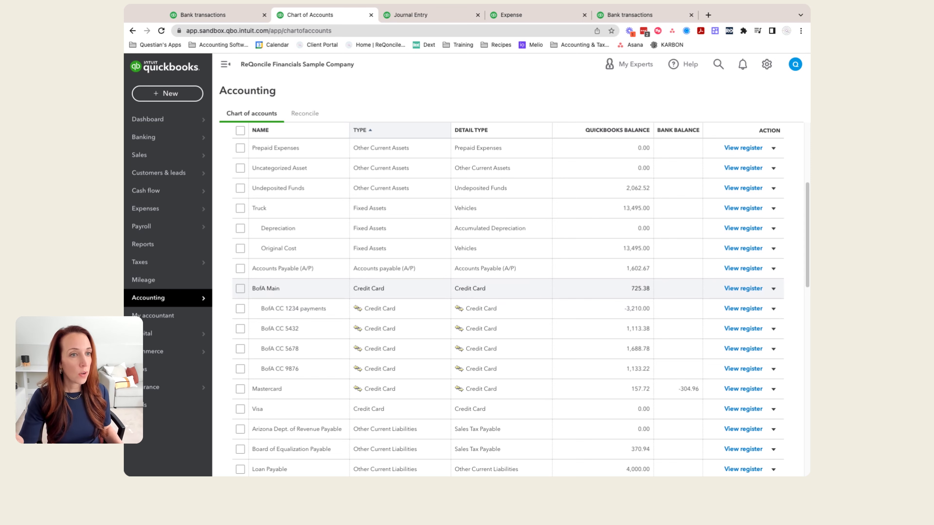
# Step: Start reconciling BofA Main with an ending balance of 725.38 and an ending date of 01/31/2023
pyautogui.click(766, 64)
pyautogui.click(585, 178)
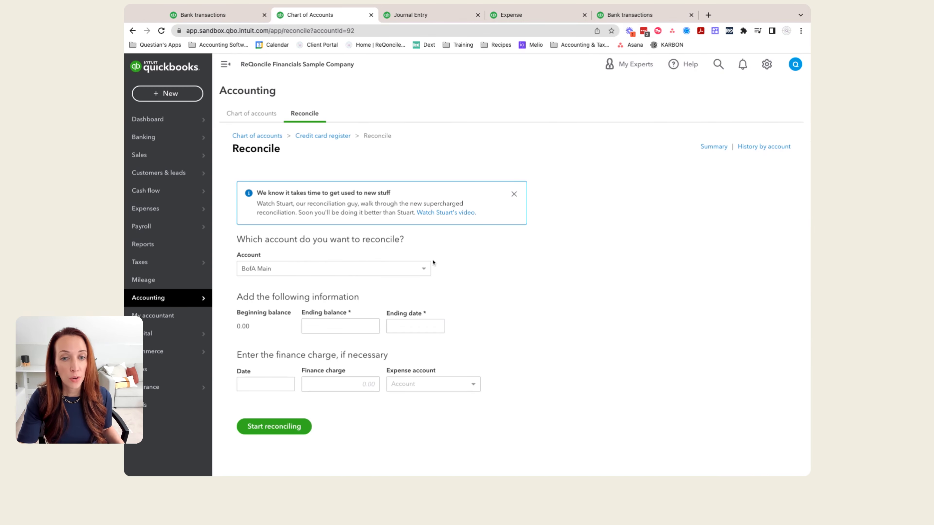
pyautogui.click(423, 271)
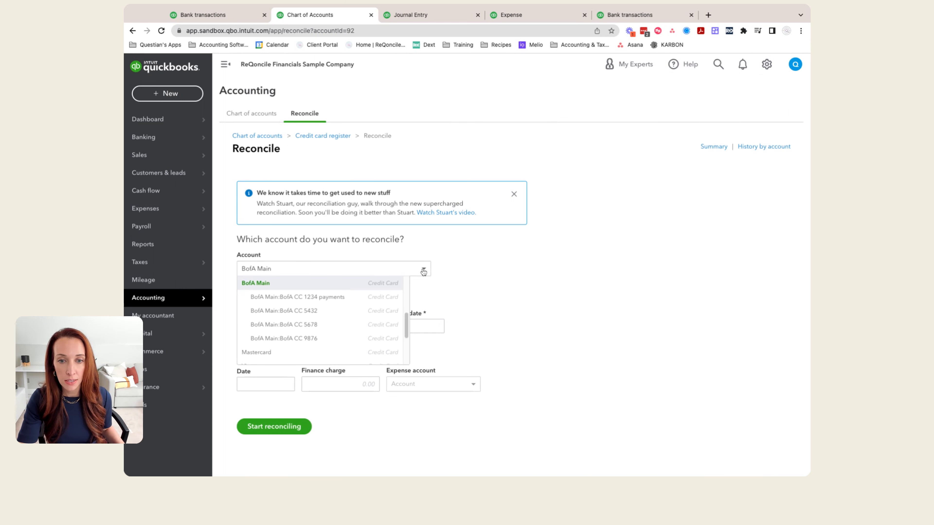
pyautogui.click(423, 271)
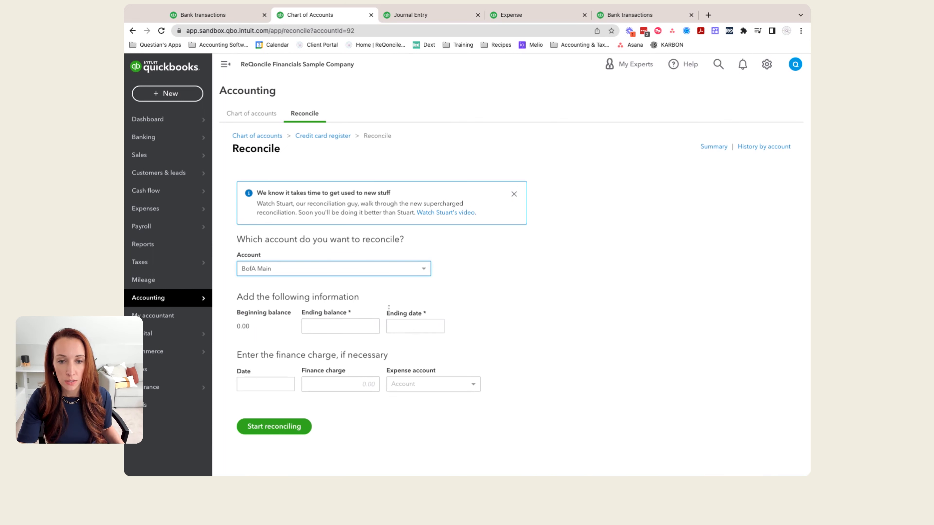
pyautogui.click(341, 327)
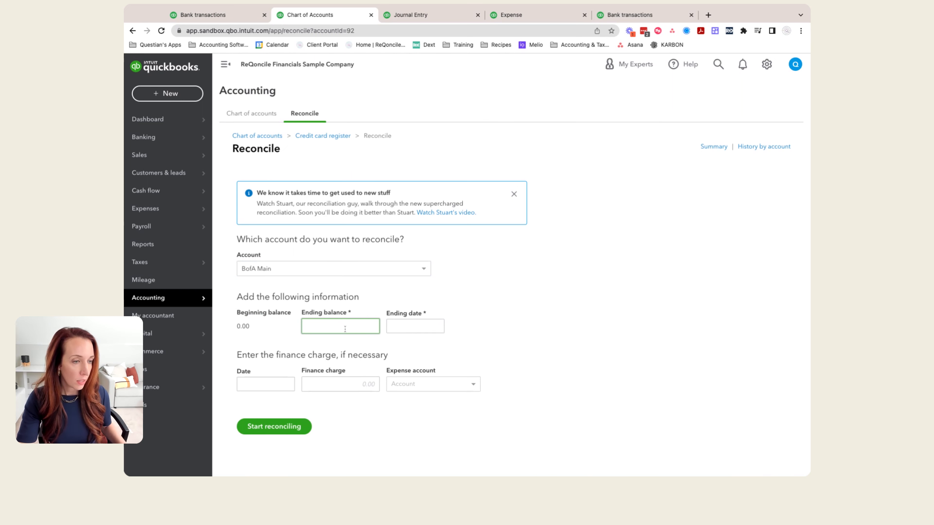
pyautogui.write('7')
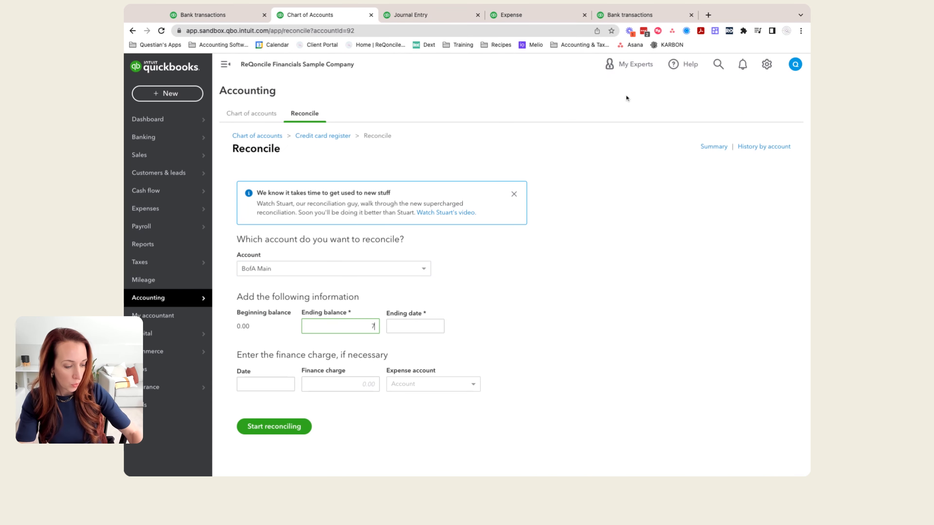
pyautogui.write('25.38')
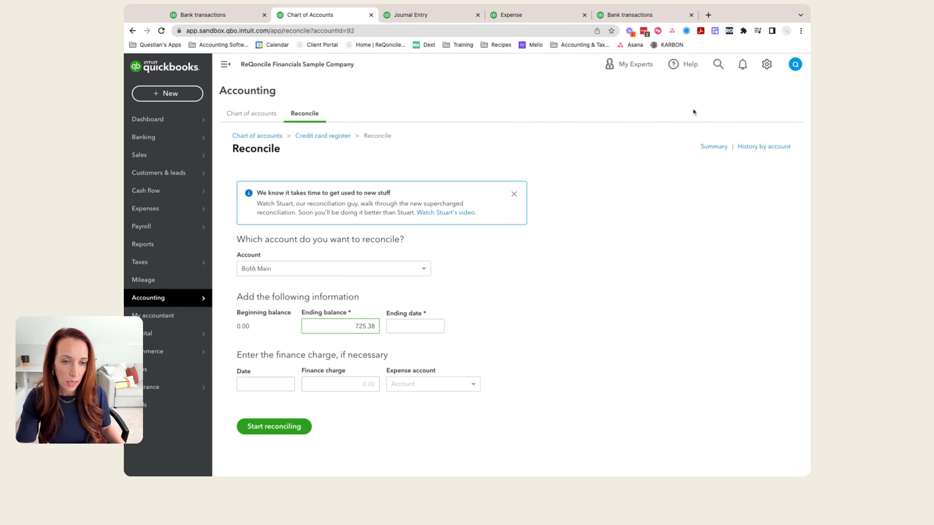
pyautogui.click(437, 325)
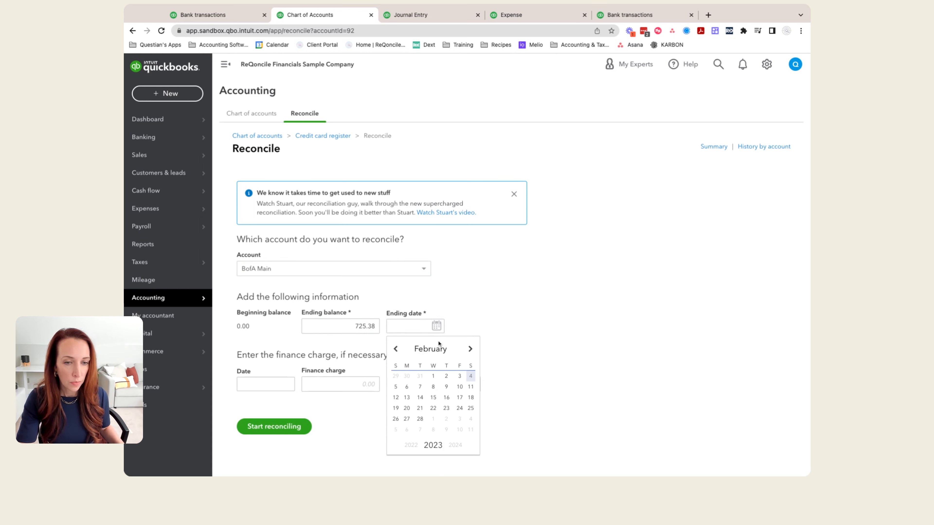
pyautogui.click(419, 377)
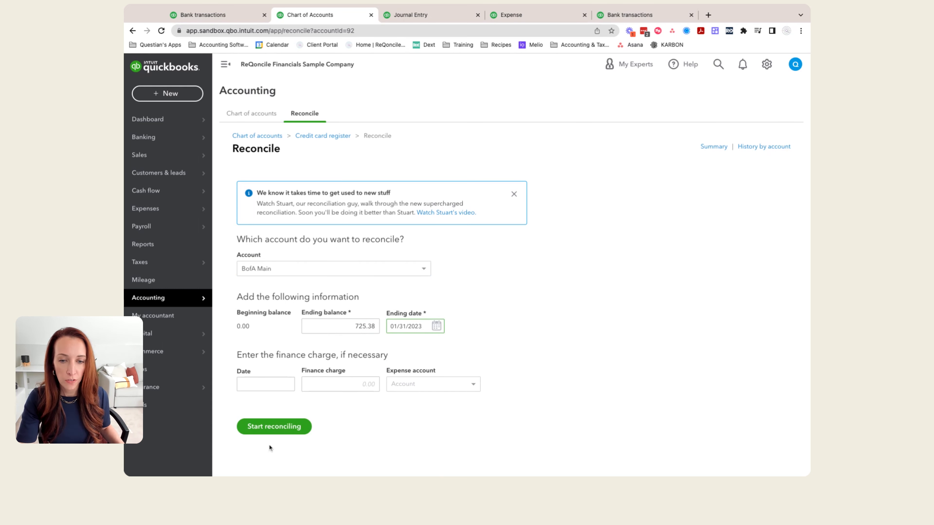
pyautogui.click(271, 432)
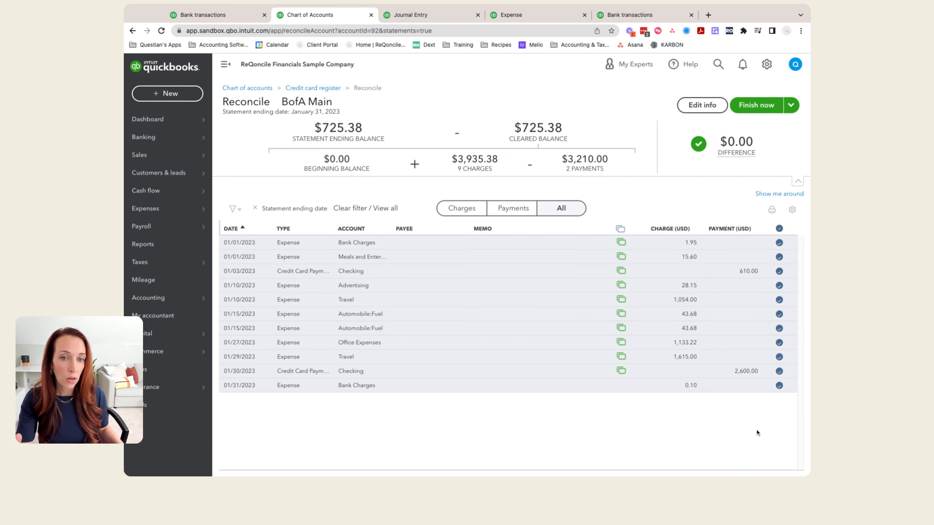
# Step: Check the reconciliation difference for BofA Main, finish the reconciliation and dismiss the bill payment options
pyautogui.moveTo(751, 161)
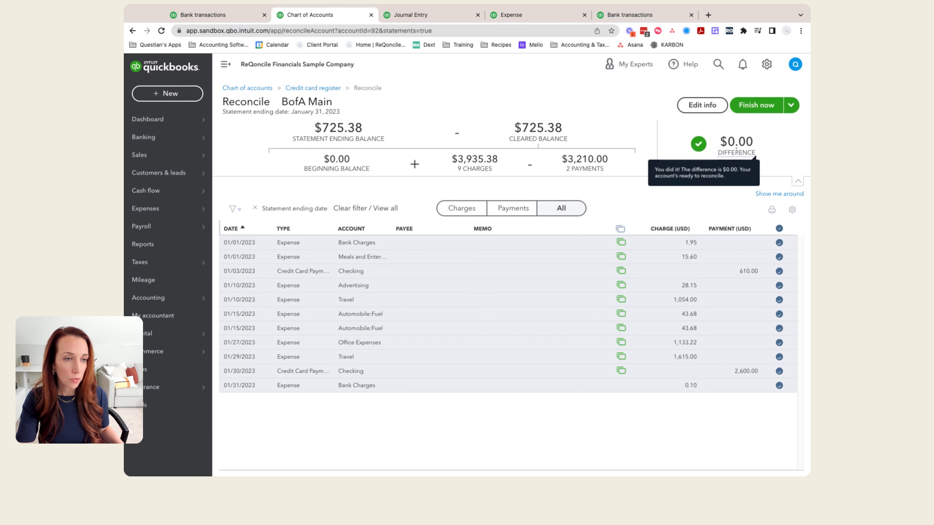
pyautogui.click(753, 110)
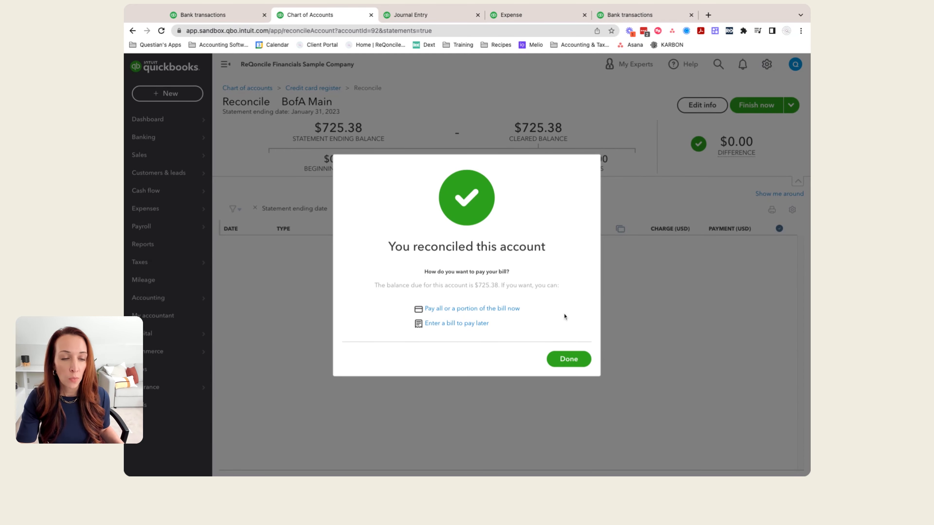
pyautogui.click(570, 362)
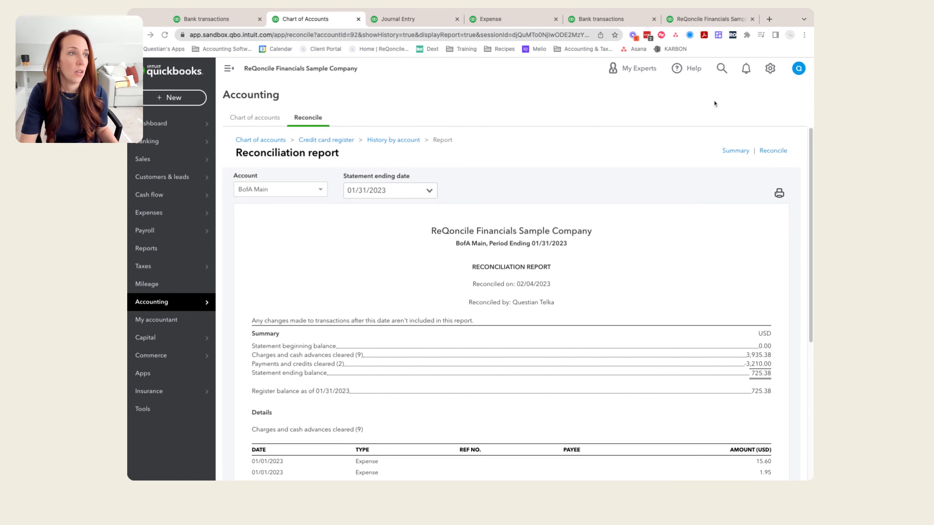
# Step: Switch to the Balance Sheet report and set its report period to Last Month
pyautogui.click(700, 19)
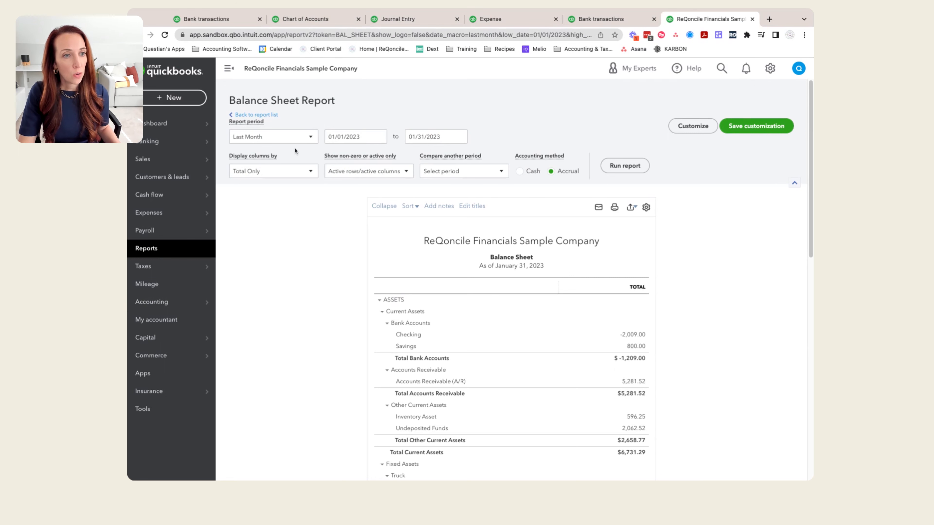
pyautogui.click(294, 137)
pyautogui.click(259, 268)
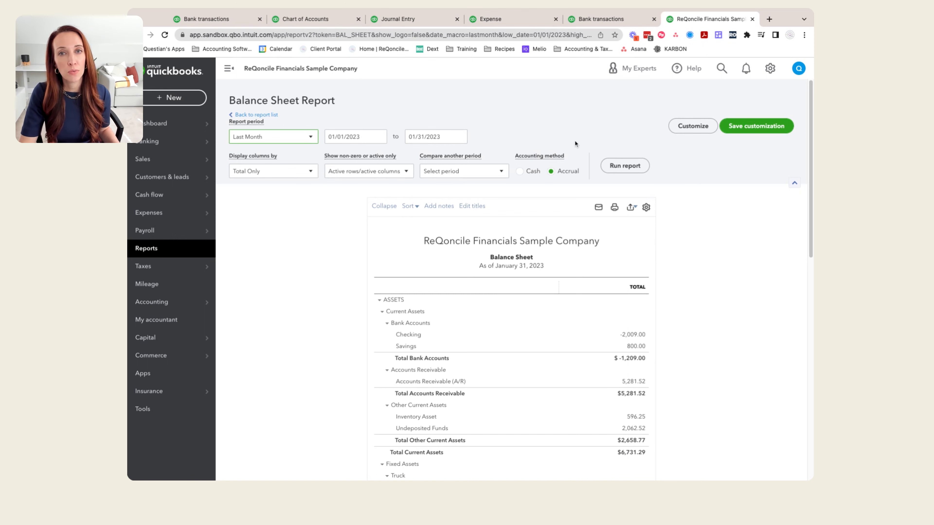
# Step: Run the balance sheet and examine the BofA Main subaccount balances under Credit Cards
pyautogui.click(615, 173)
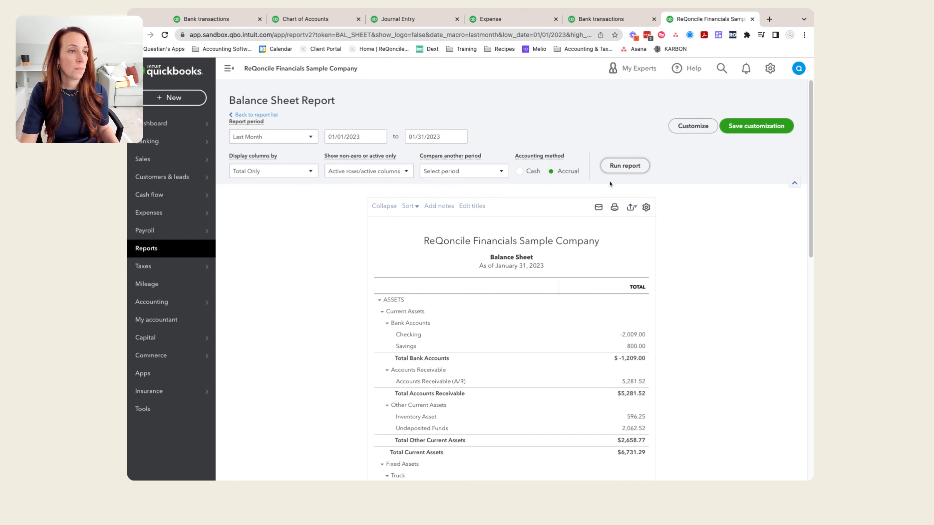
pyautogui.scroll(-10, 350, 353)
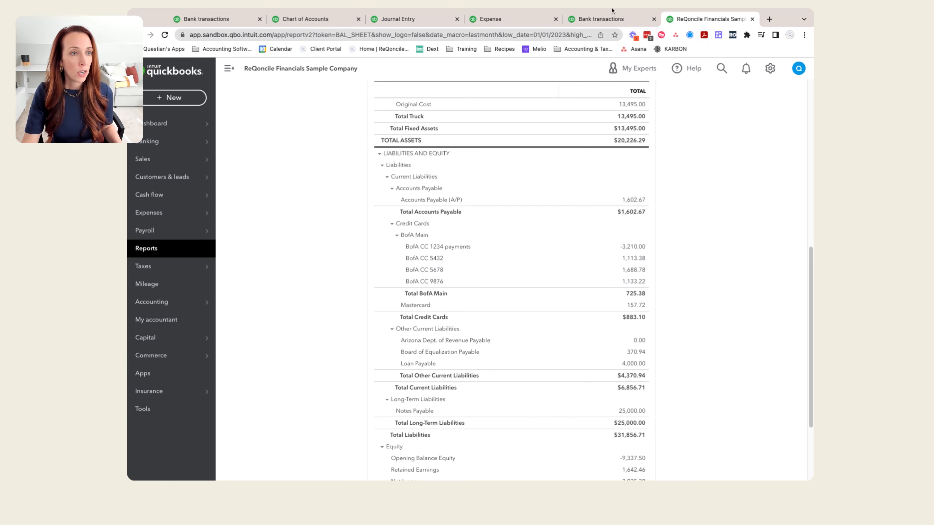
# Step: In the blank journal entry, set the accounts on lines 1 to 3 to BofA CC 5432, BofA CC 5678 and BofA CC 9876
pyautogui.click(408, 19)
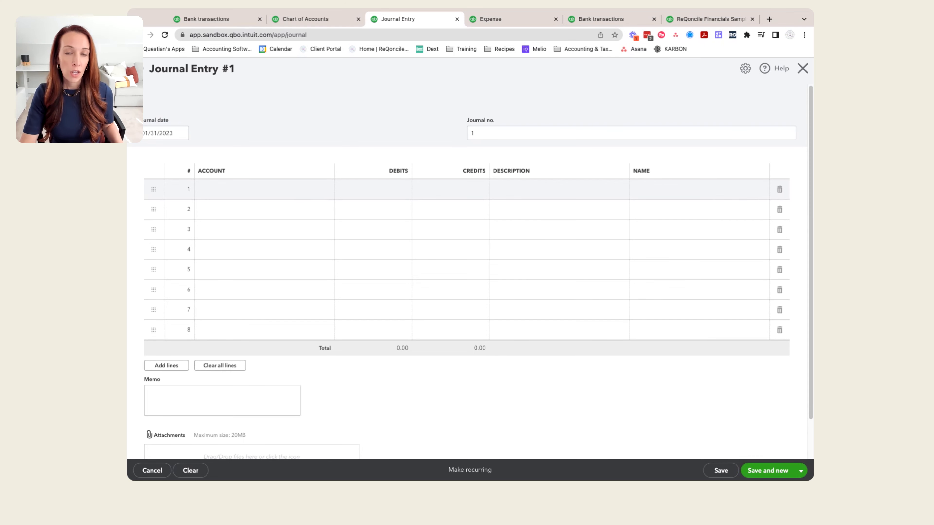
pyautogui.click(264, 189)
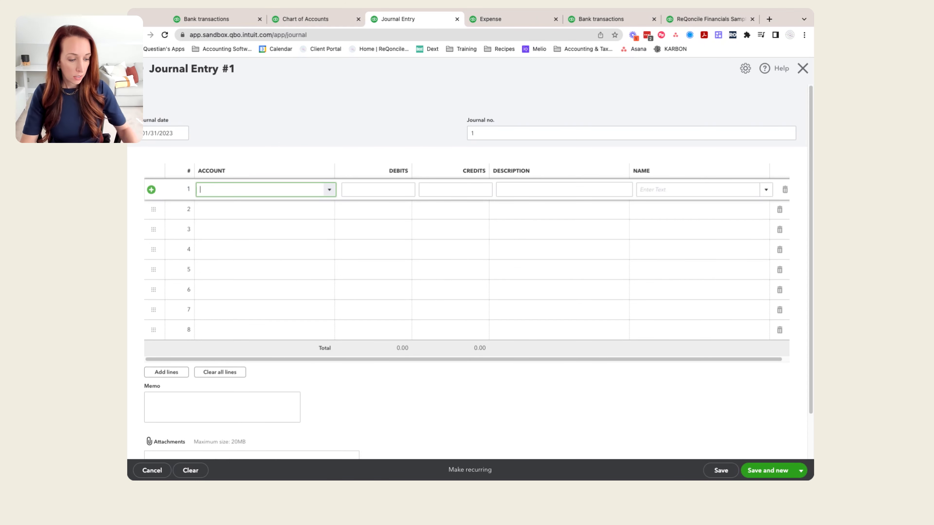
pyautogui.write('5432')
pyautogui.click(260, 221)
pyautogui.click(229, 212)
pyautogui.write('5678')
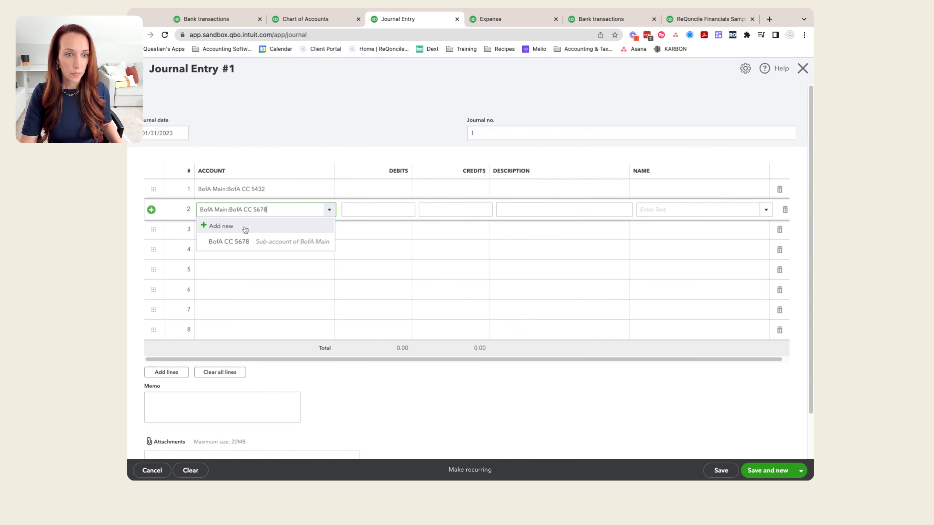
pyautogui.click(244, 242)
pyautogui.click(245, 235)
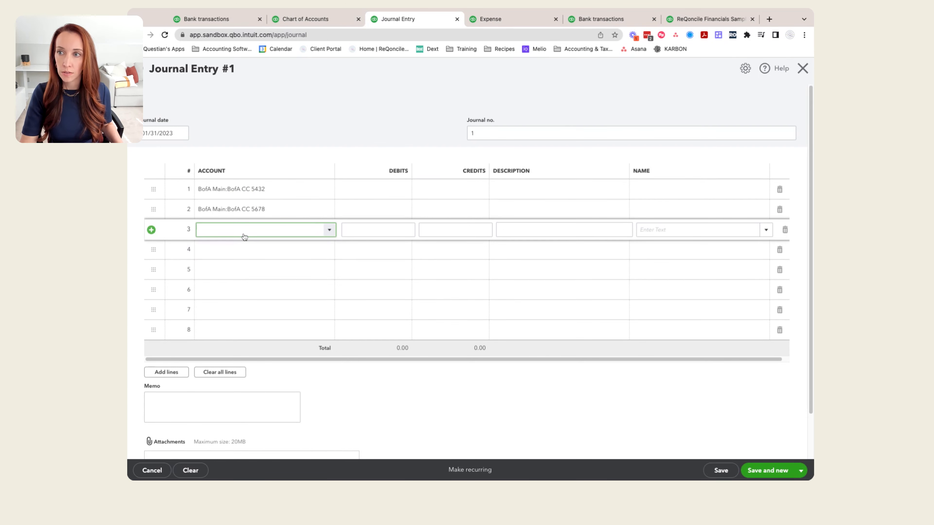
pyautogui.write('987676')
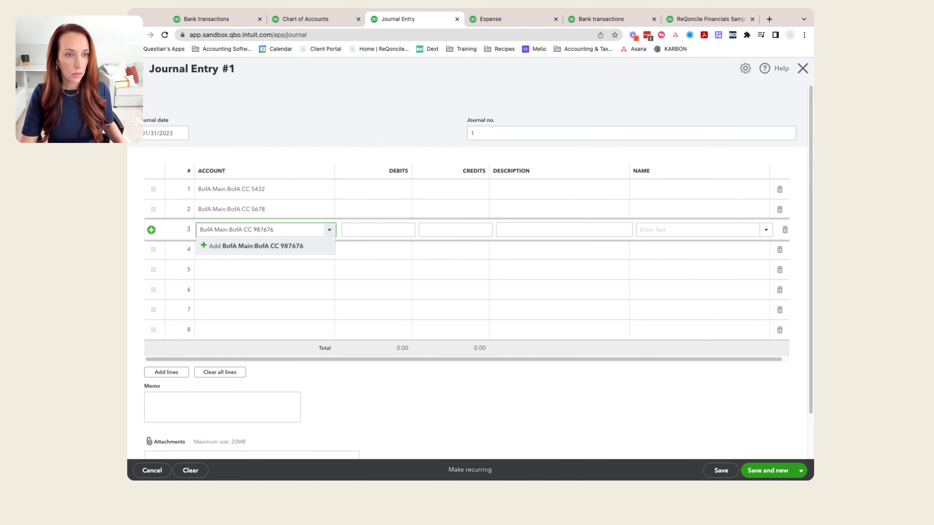
pyautogui.press('BackSpace')
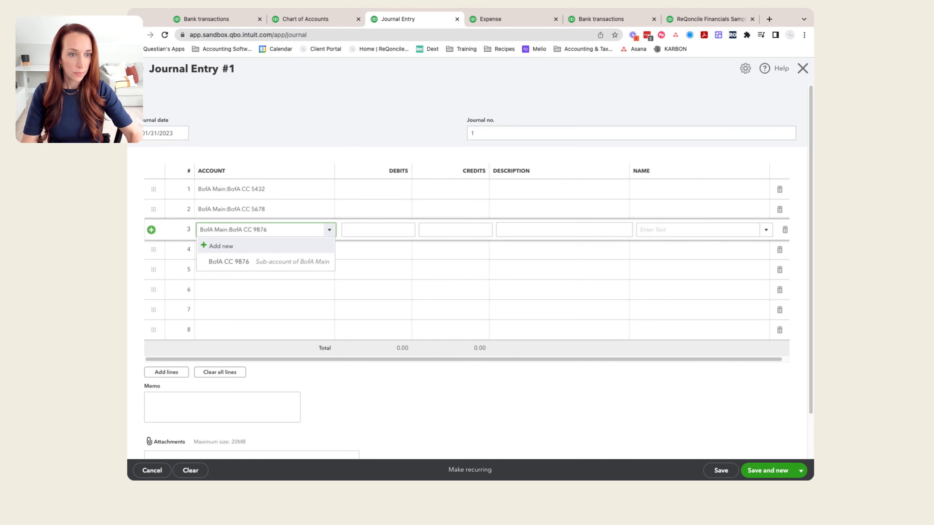
pyautogui.click(254, 260)
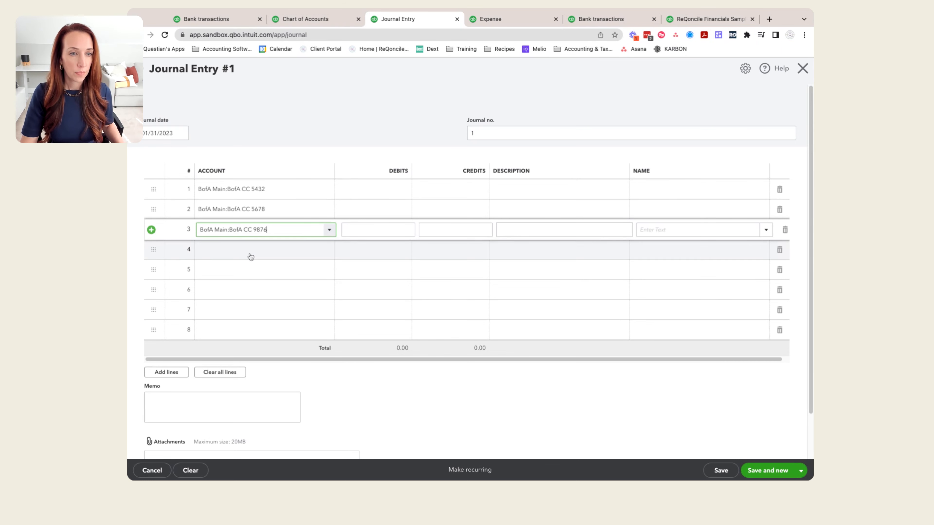
# Step: Set the account on line 4 of the journal entry to BofA CC 1234 payments
pyautogui.click(233, 250)
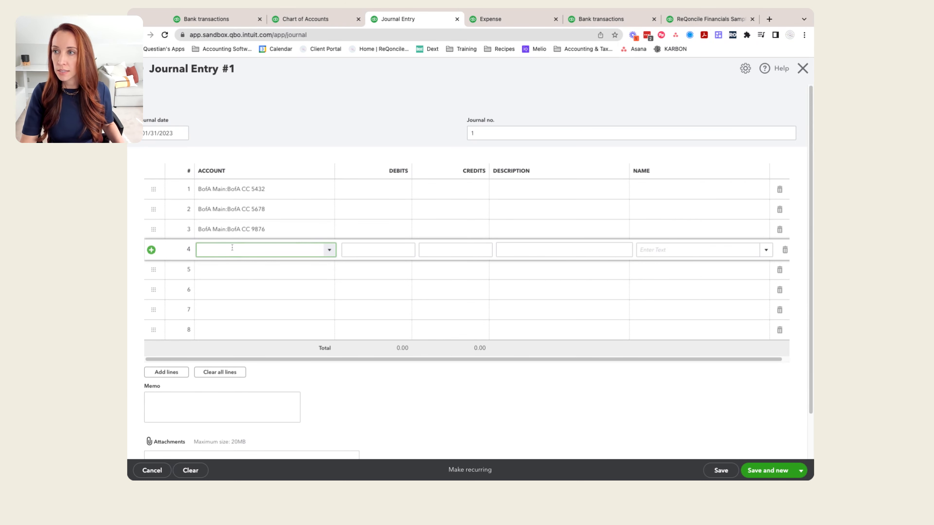
pyautogui.click(328, 250)
pyautogui.scroll(-10, 277, 331)
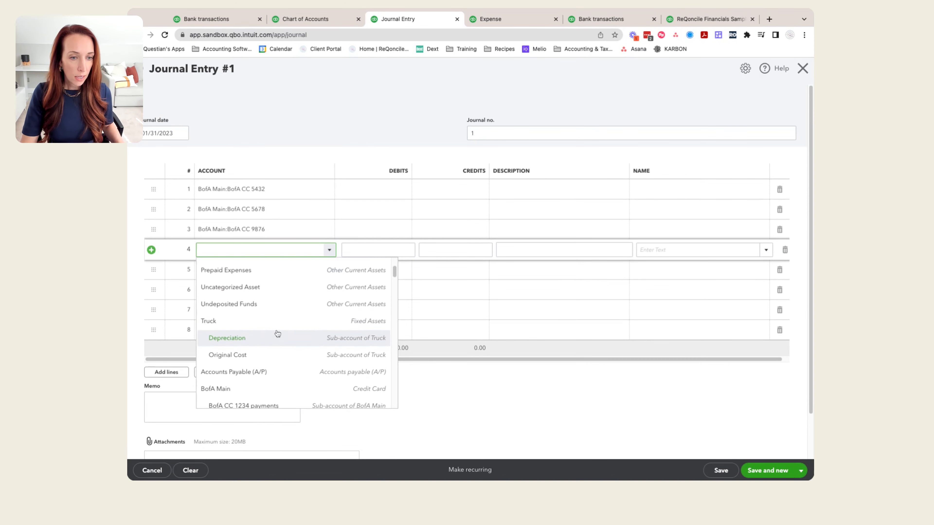
pyautogui.click(212, 310)
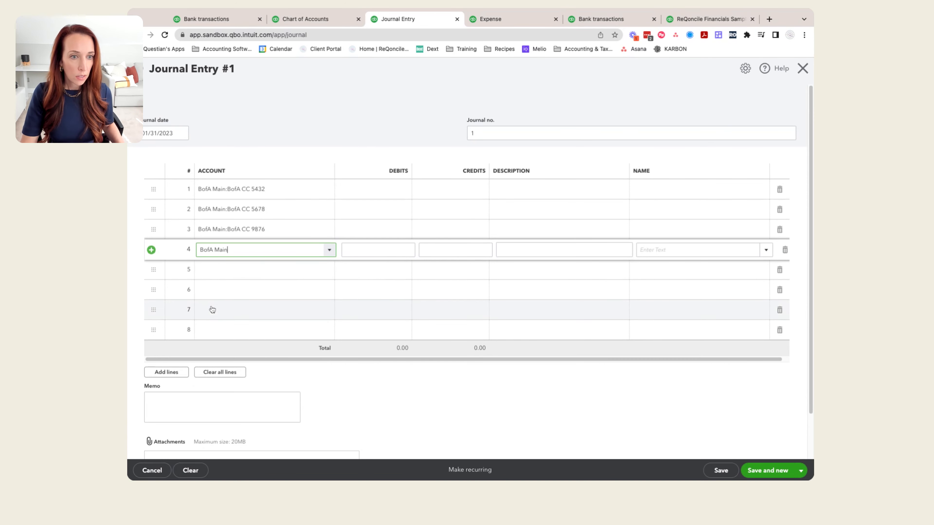
pyautogui.click(329, 251)
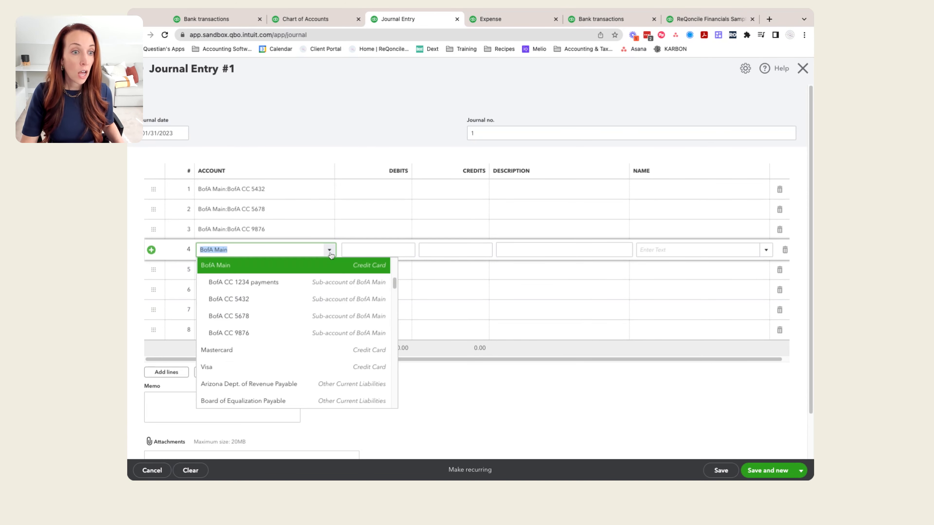
pyautogui.click(273, 286)
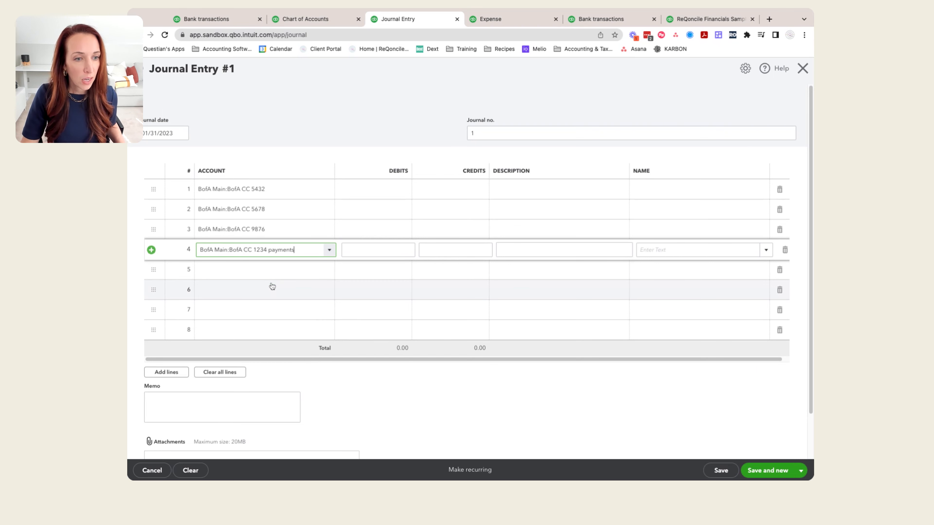
# Step: Enter debits of 1,113.38 for BofA CC 5432, 1,688.78 for BofA CC 5678 and 1,133.22 for BofA CC 9876
pyautogui.click(386, 197)
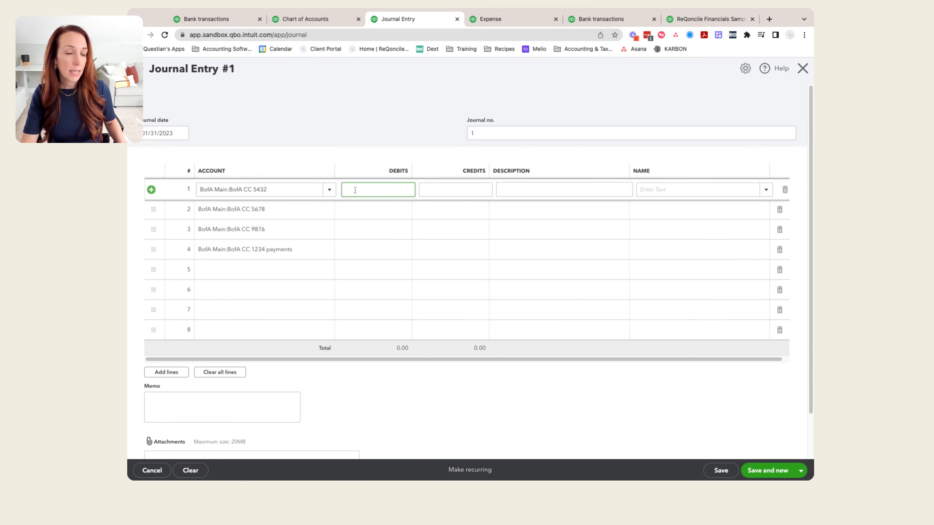
pyautogui.write('111')
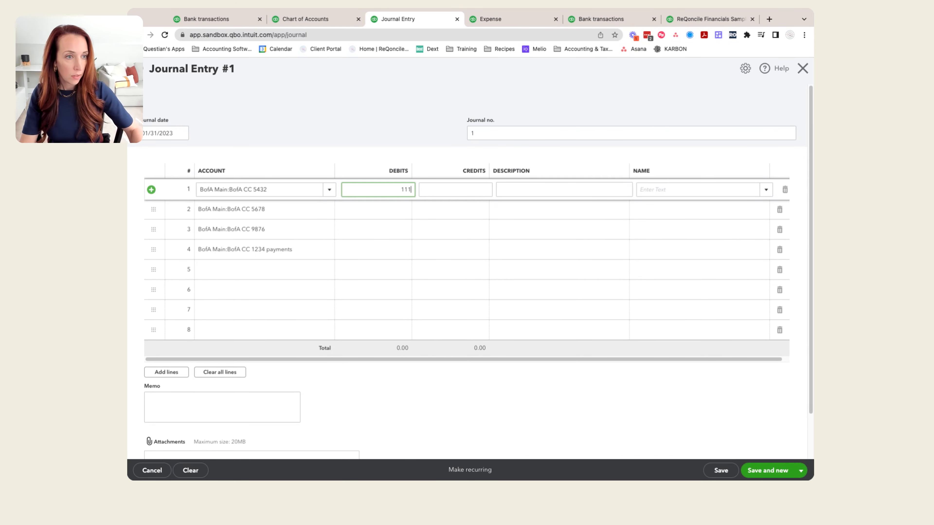
pyautogui.write('3.38')
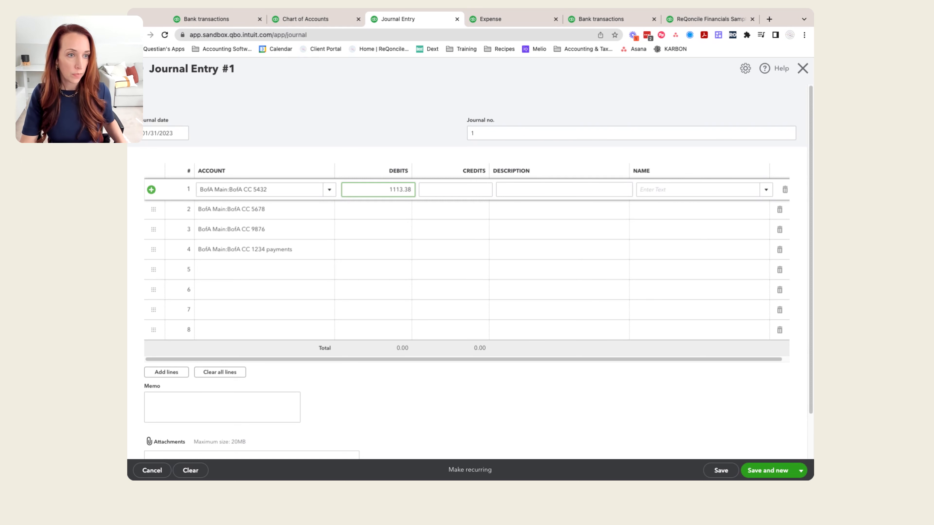
pyautogui.click(354, 211)
pyautogui.write('1688.78')
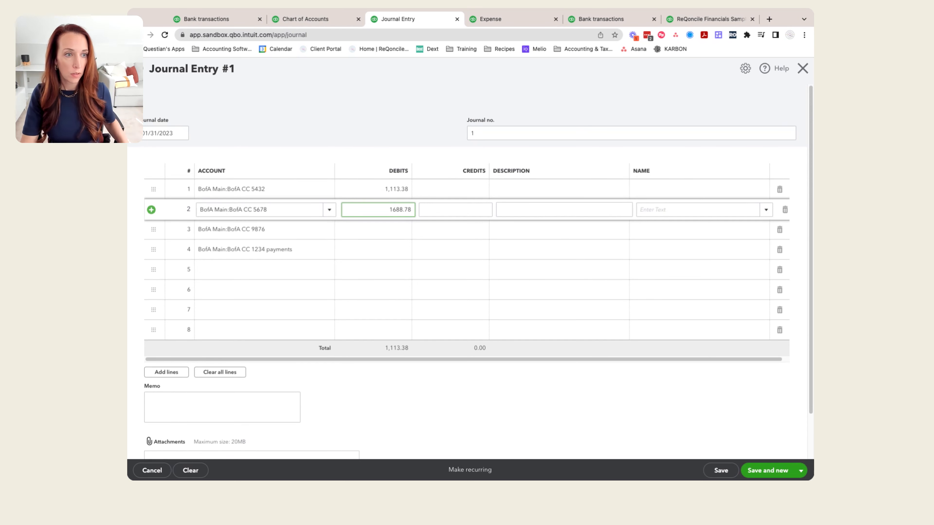
pyautogui.click(367, 230)
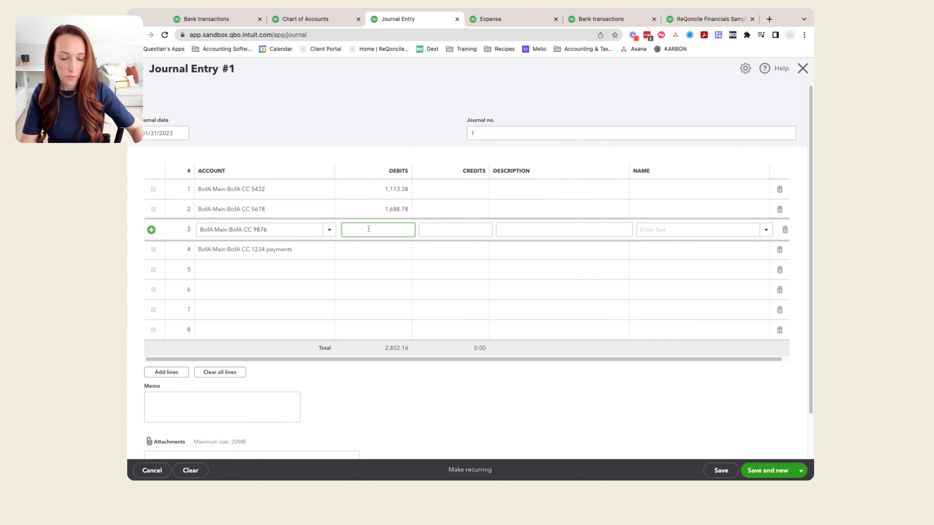
pyautogui.write('1133.22')
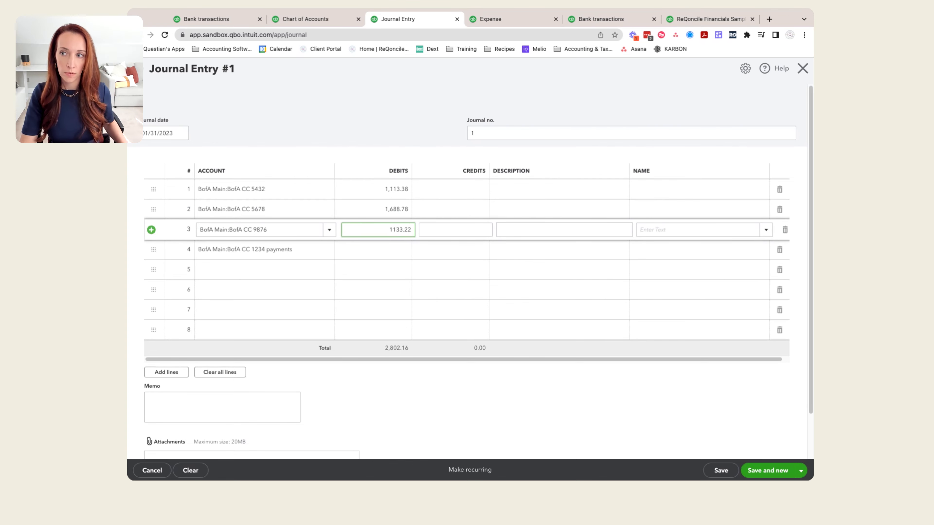
# Step: Credit 3,935.38 to BofA CC 1234 payments, and save and close the journal entry
pyautogui.click(446, 254)
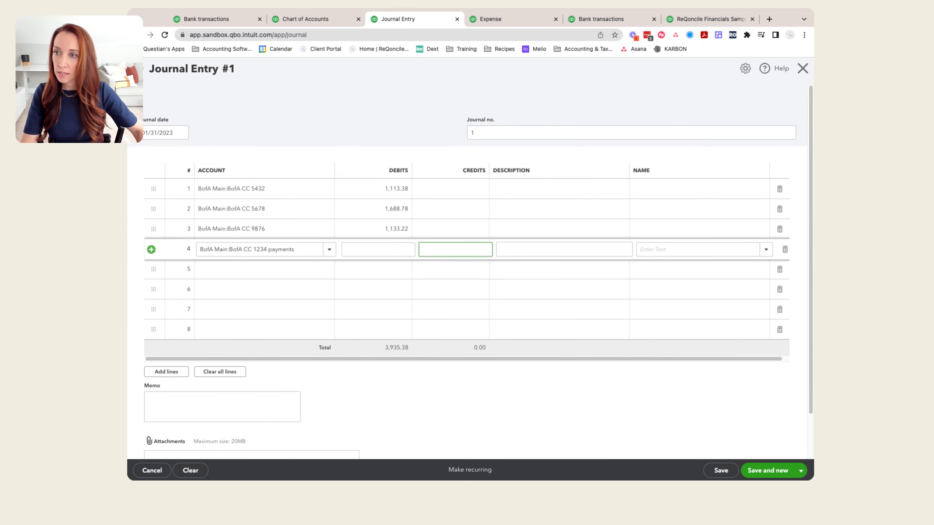
pyautogui.write('3935.38')
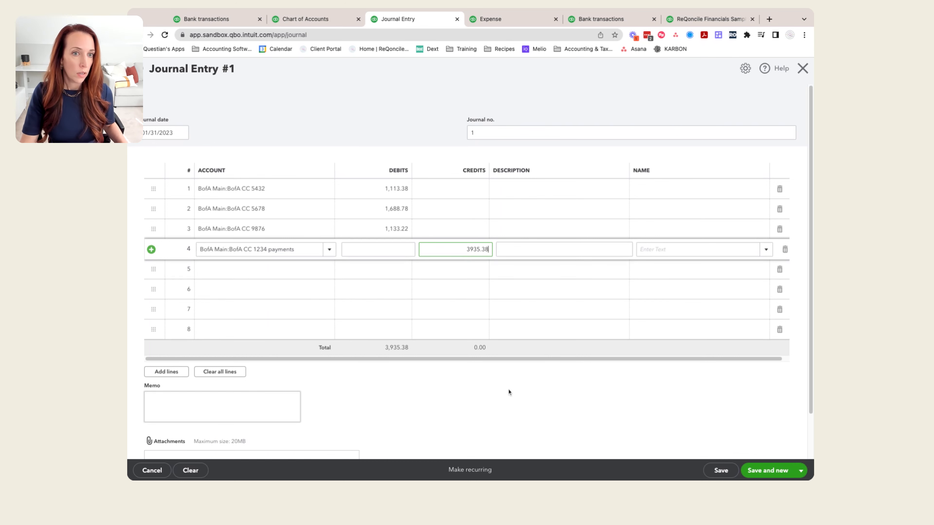
pyautogui.click(504, 421)
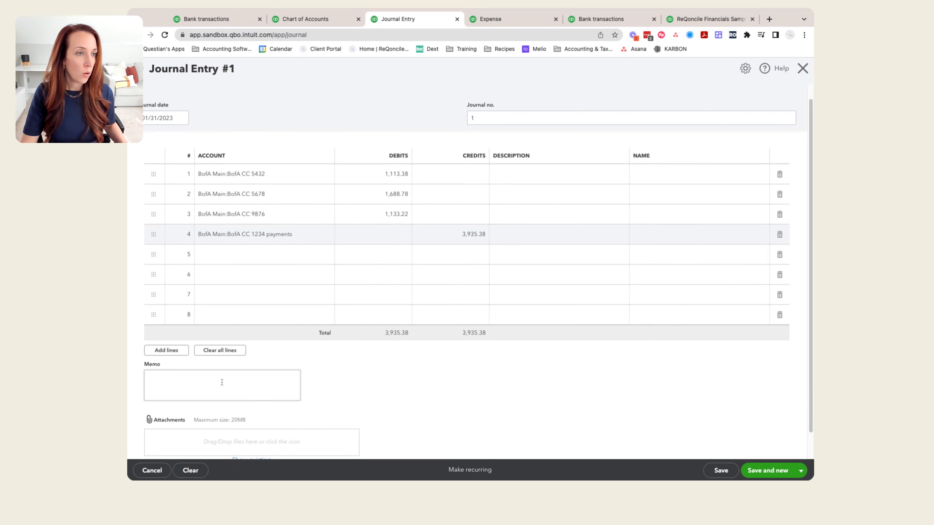
pyautogui.click(798, 472)
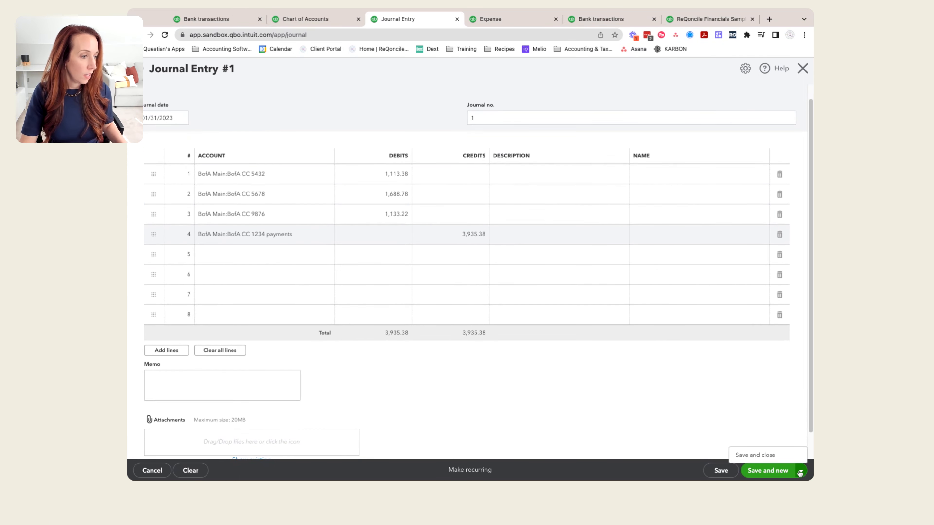
pyautogui.click(757, 456)
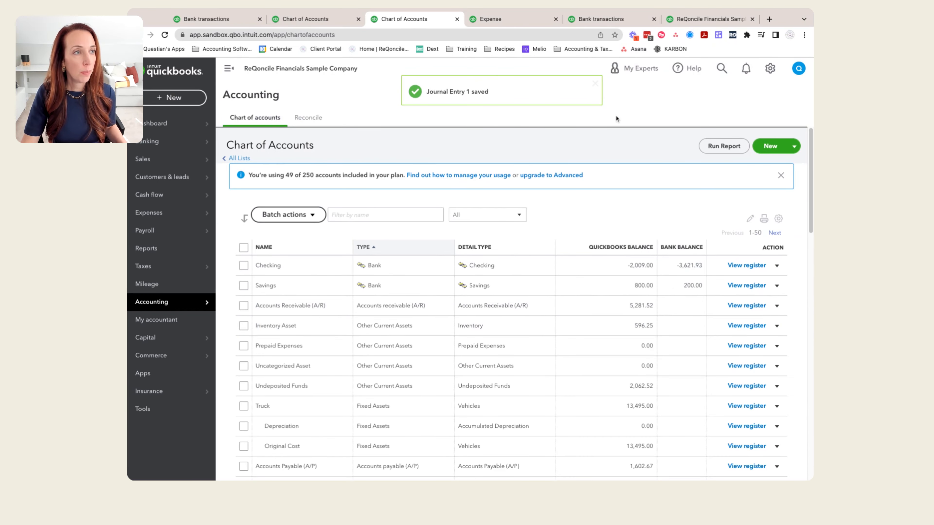
# Step: Reload the balance sheet and check the balances of BofA CC 1234 payments and the other BofA Main subaccounts
pyautogui.click(703, 19)
pyautogui.click(165, 35)
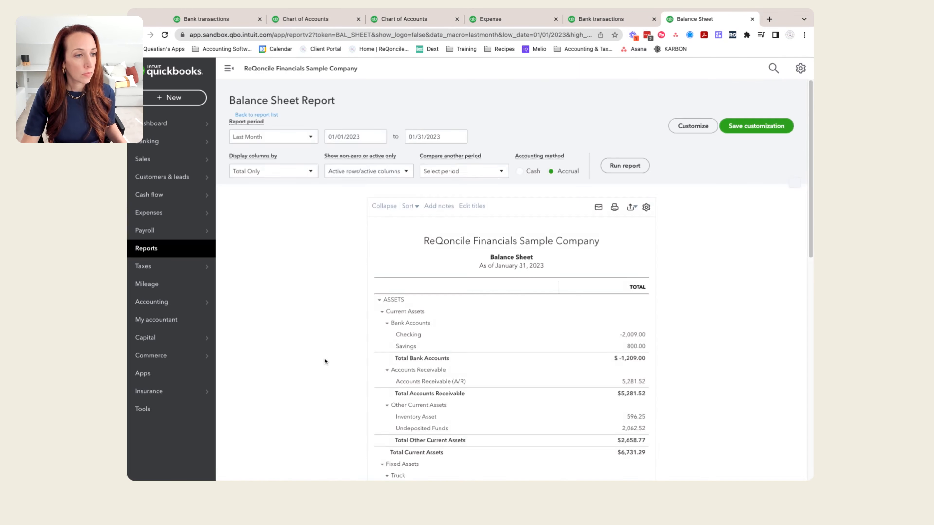
pyautogui.scroll(-10, 314, 363)
pyautogui.scroll(-1, 315, 366)
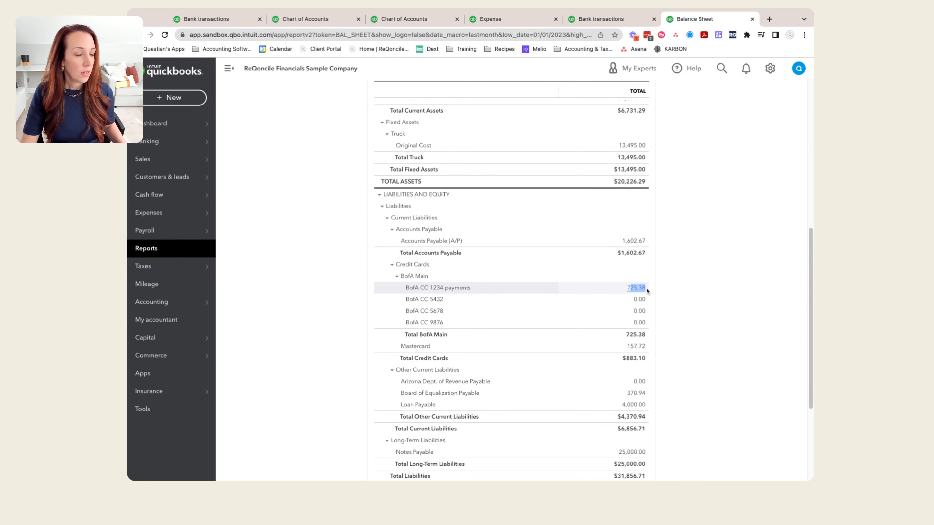
pyautogui.moveTo(646, 288); pyautogui.dragTo(624, 289)
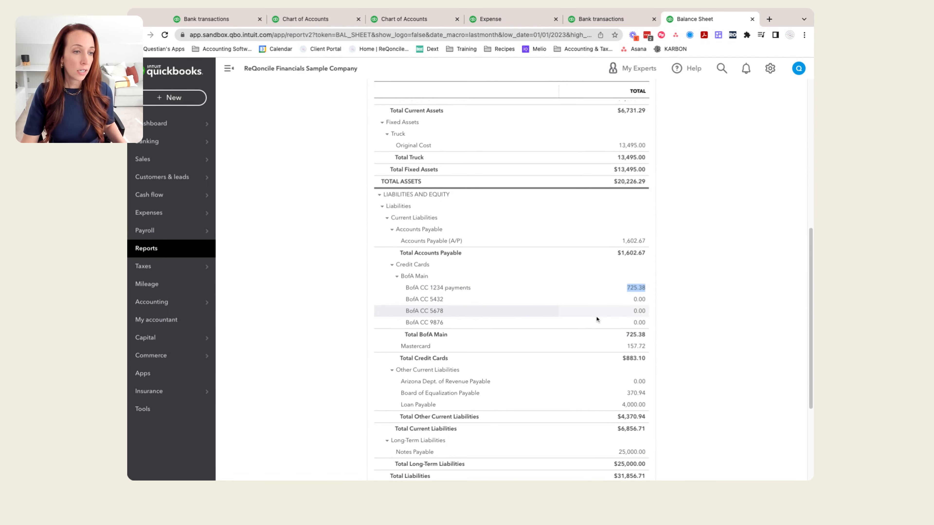
pyautogui.click(666, 293)
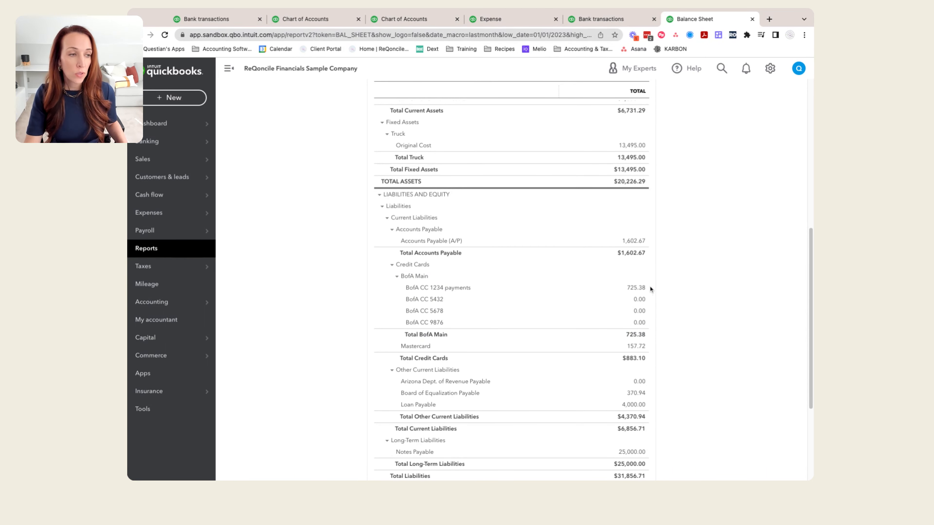
# Step: Open the 01/31/2023 journal entry from the BofA CC 1234 payments transaction details and delete it
pyautogui.click(636, 288)
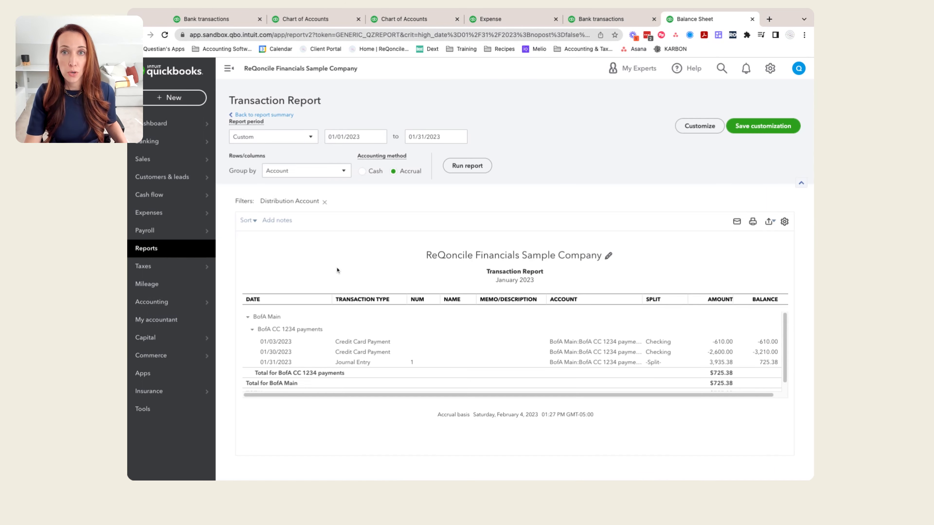
pyautogui.click(352, 362)
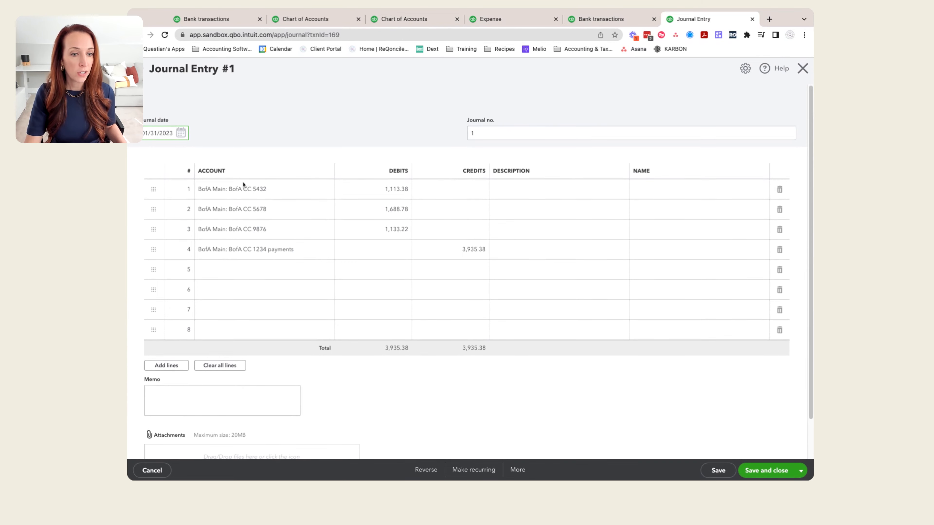
pyautogui.click(517, 470)
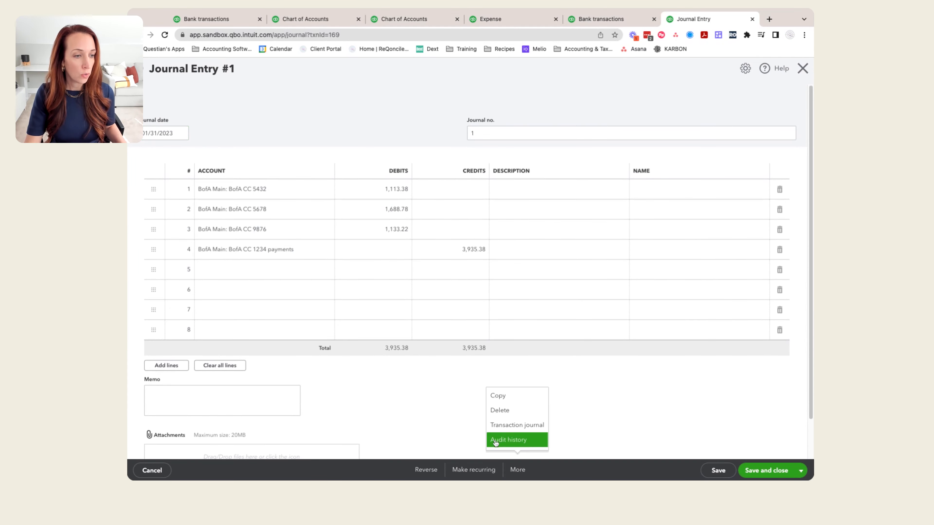
pyautogui.click(496, 411)
pyautogui.click(526, 293)
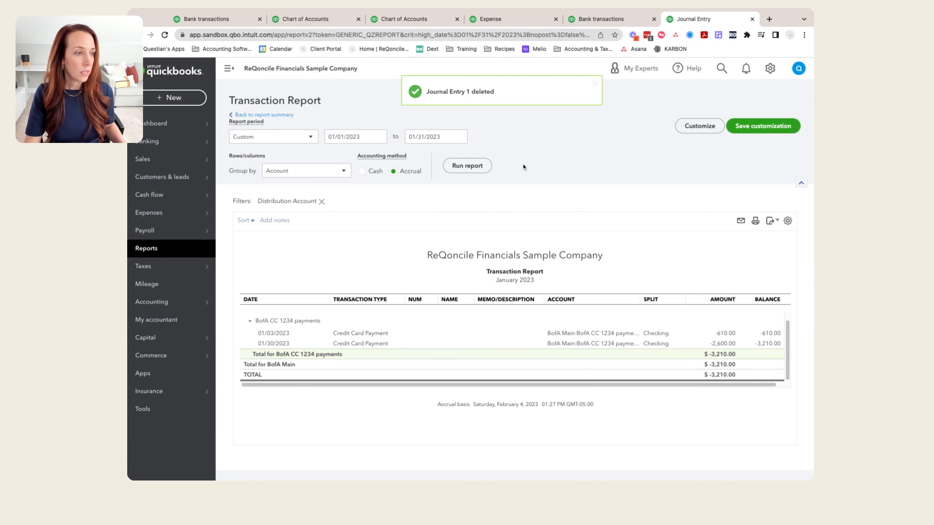
# Step: Set the payment account of the blank 01/31/2023 expense to BofA CC 1234 payments
pyautogui.click(508, 19)
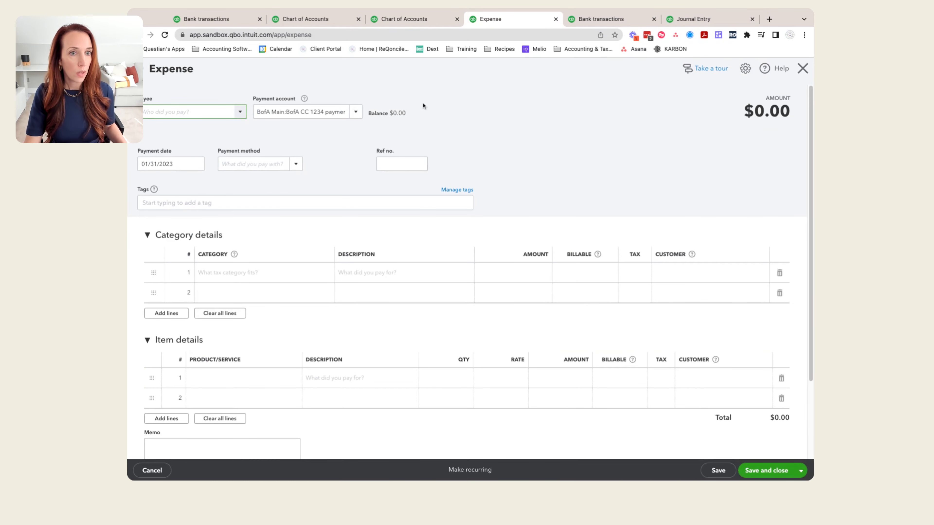
pyautogui.click(356, 112)
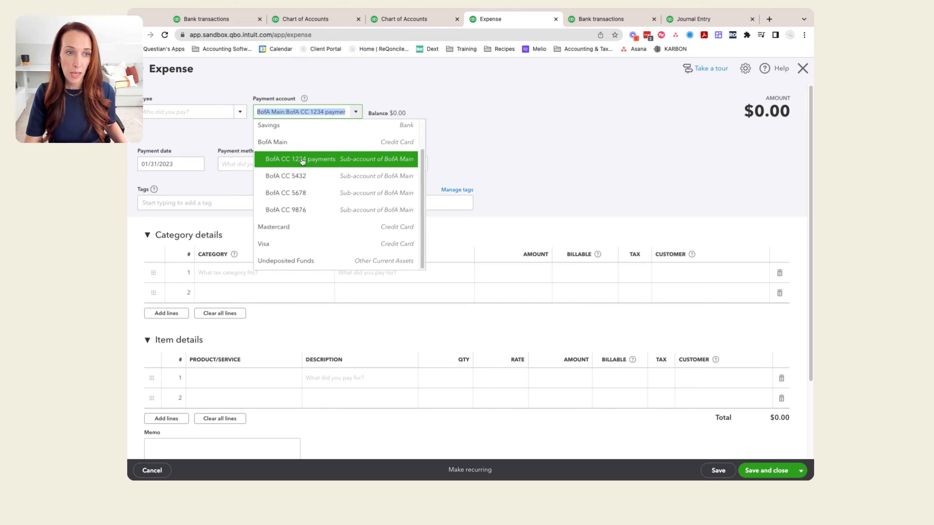
pyautogui.click(302, 160)
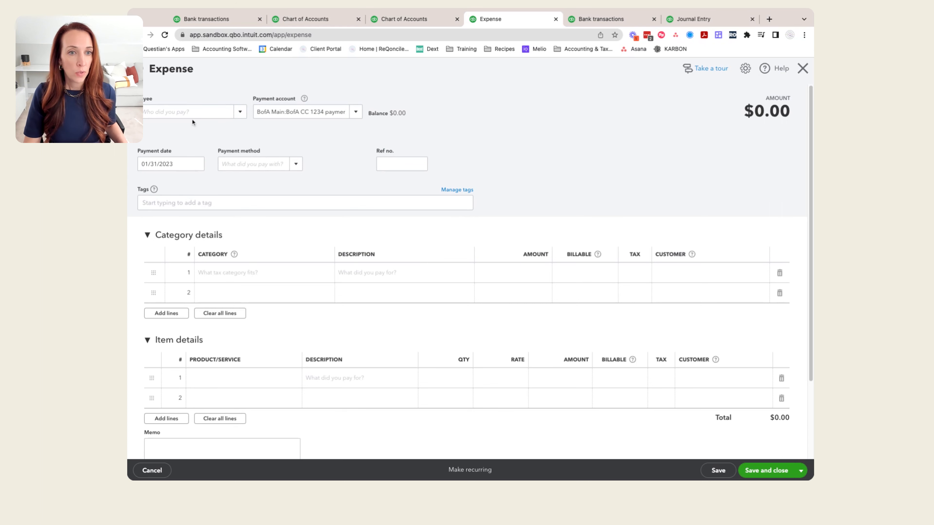
# Step: Assign the categories BofA CC 5432, BofA CC 5678 and BofA CC 9876 to the expense's first three category lines
pyautogui.click(249, 273)
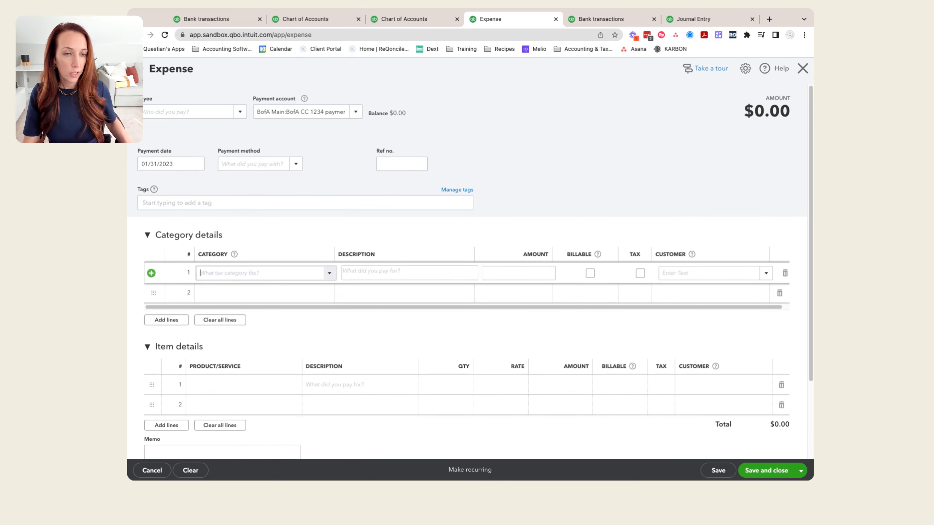
pyautogui.write('BofA Main:BofA CC 543232')
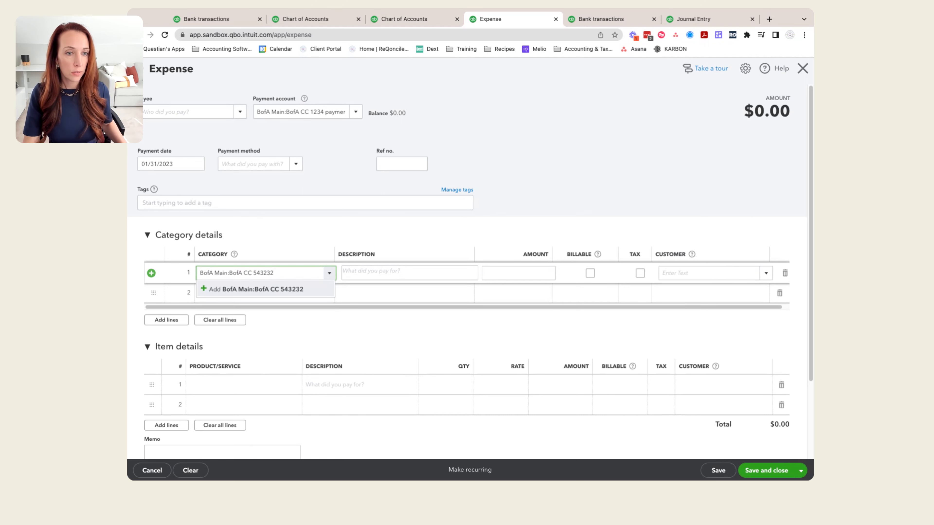
pyautogui.press('BackSpace')
pyautogui.press('BackSpace')
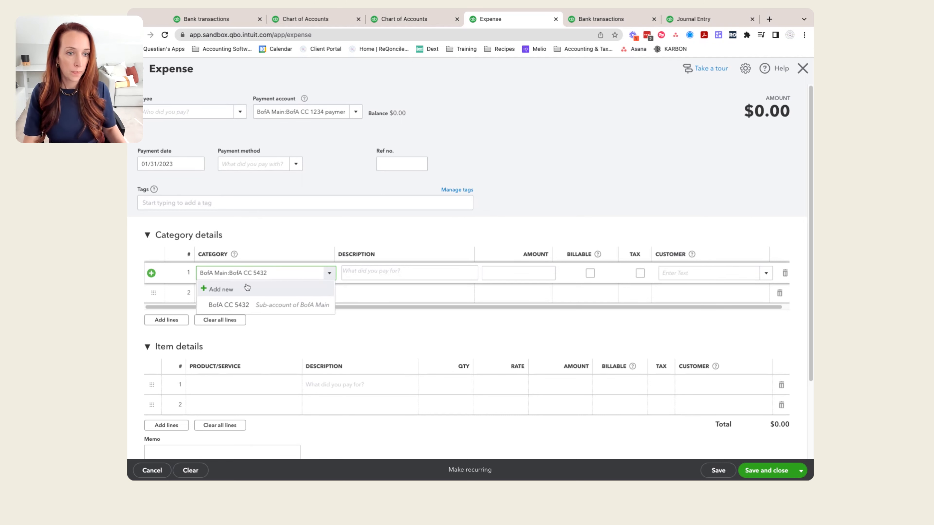
pyautogui.click(236, 302)
pyautogui.click(234, 297)
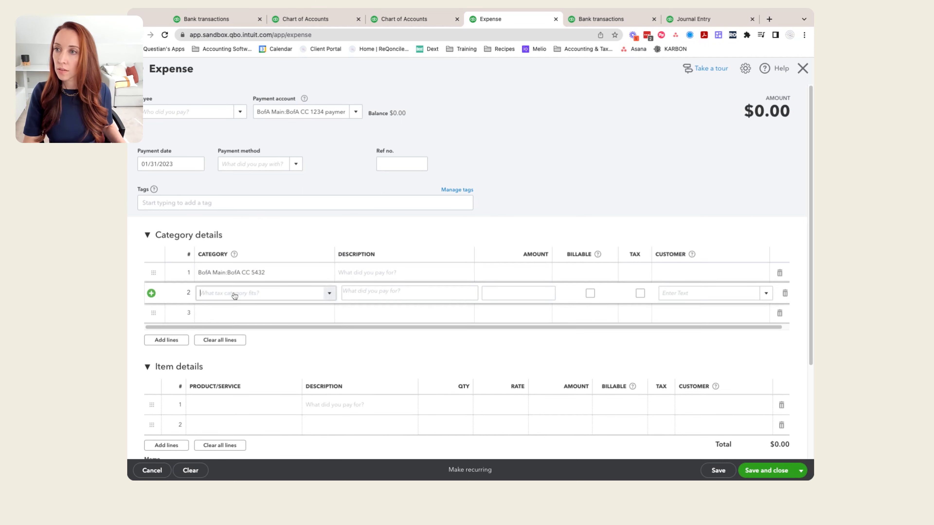
pyautogui.write('BofA Main:BofA CC 5678')
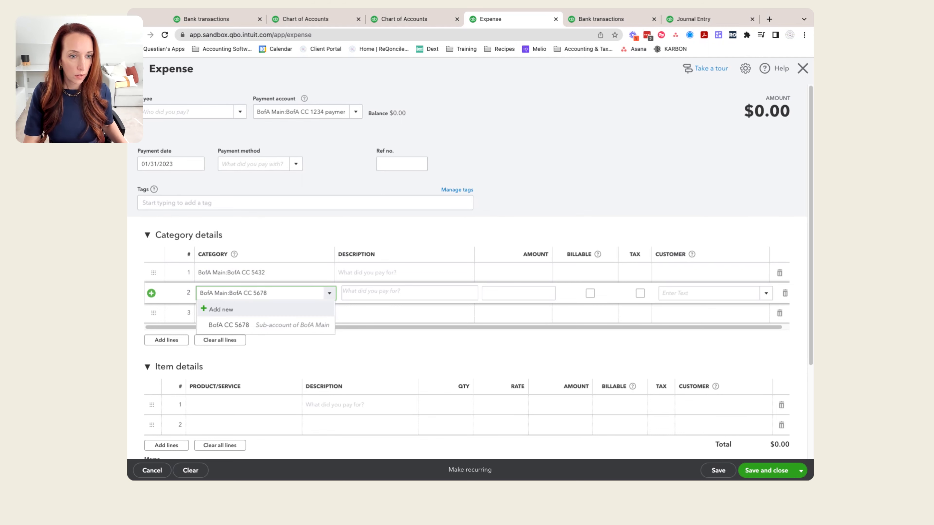
pyautogui.click(237, 325)
pyautogui.click(233, 315)
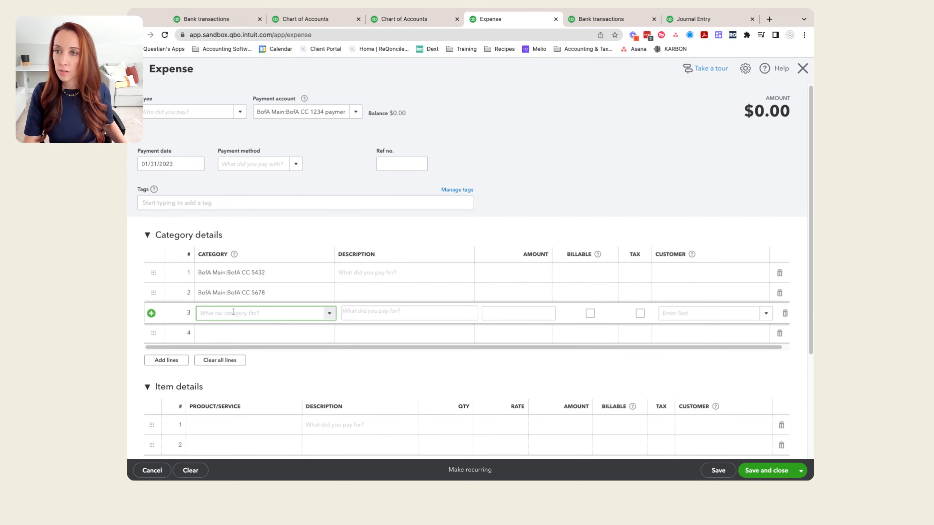
pyautogui.write('989')
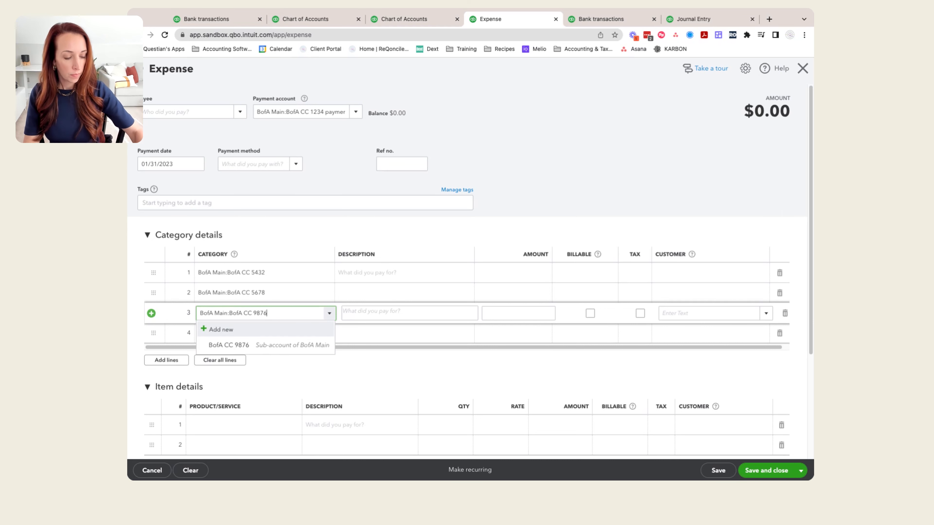
pyautogui.write('76')
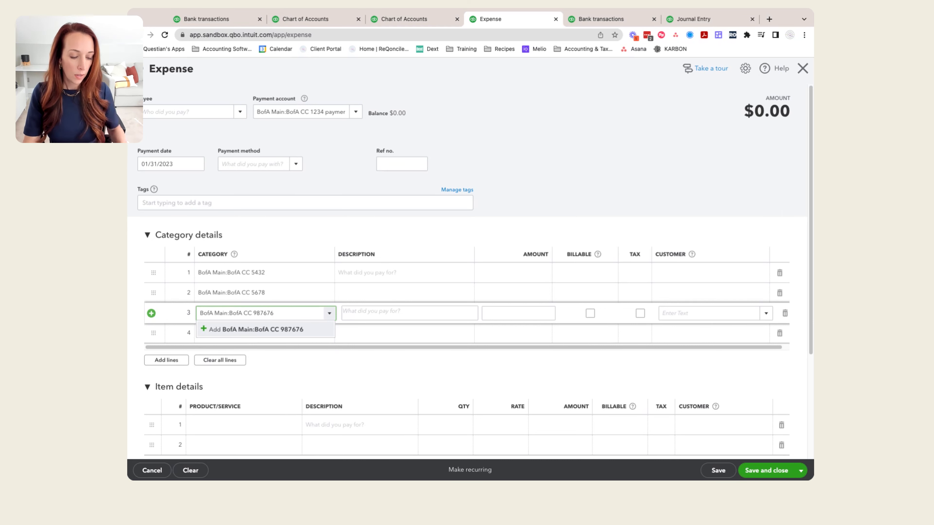
pyautogui.press('BackSpace')
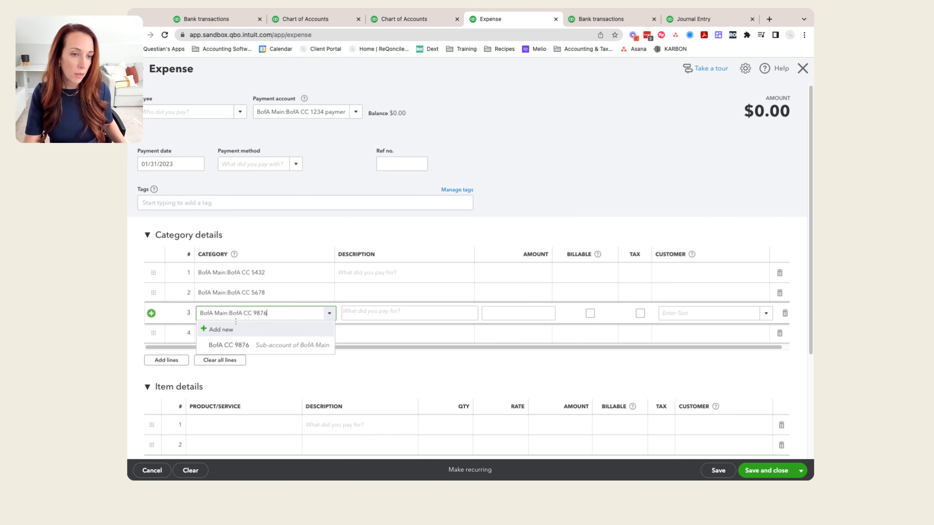
pyautogui.click(239, 345)
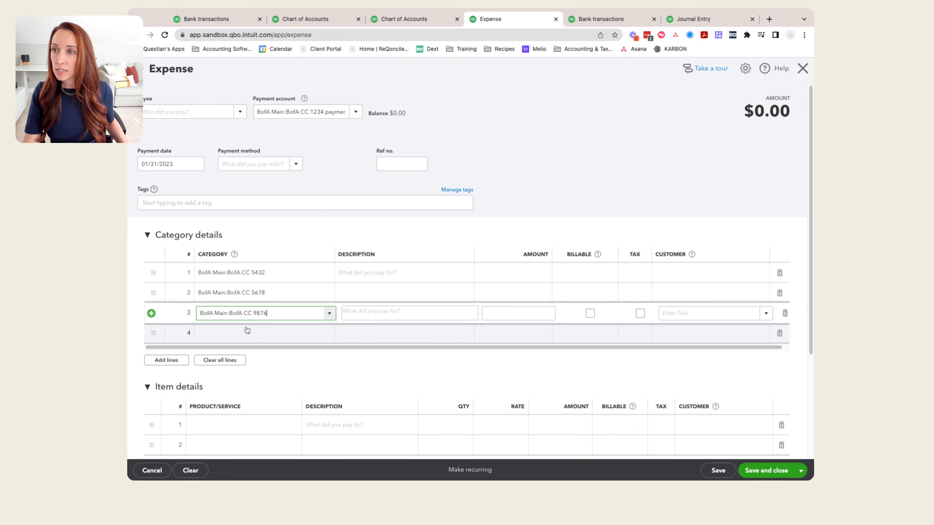
# Step: Enter amounts of 1,113.38 for BofA CC 5432, 1,688.78 for BofA CC 5678 and 1,133.22 for BofA CC 9876
pyautogui.click(511, 272)
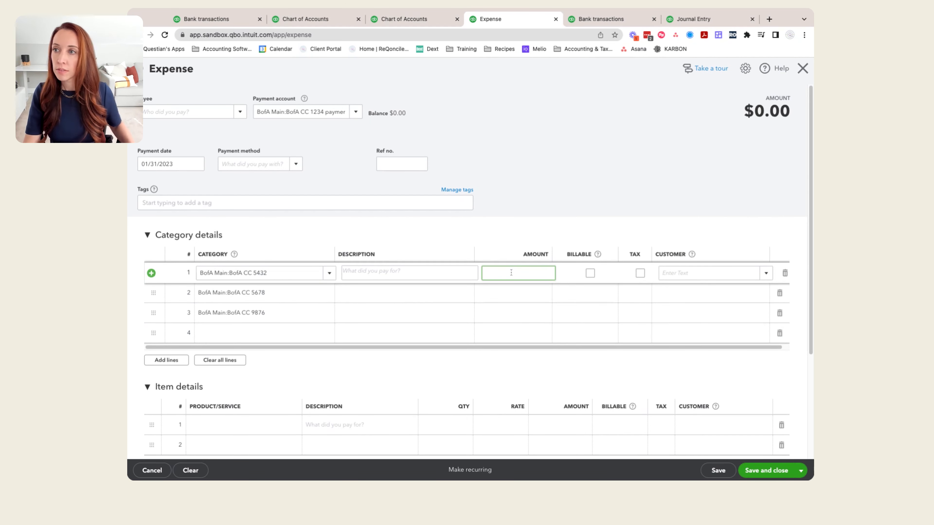
pyautogui.write('1,113.')
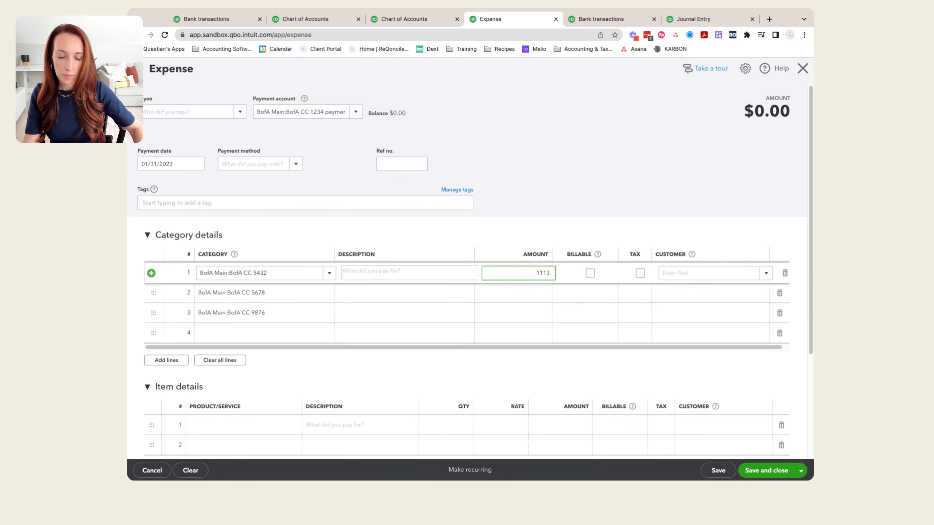
pyautogui.write('38')
pyautogui.click(501, 297)
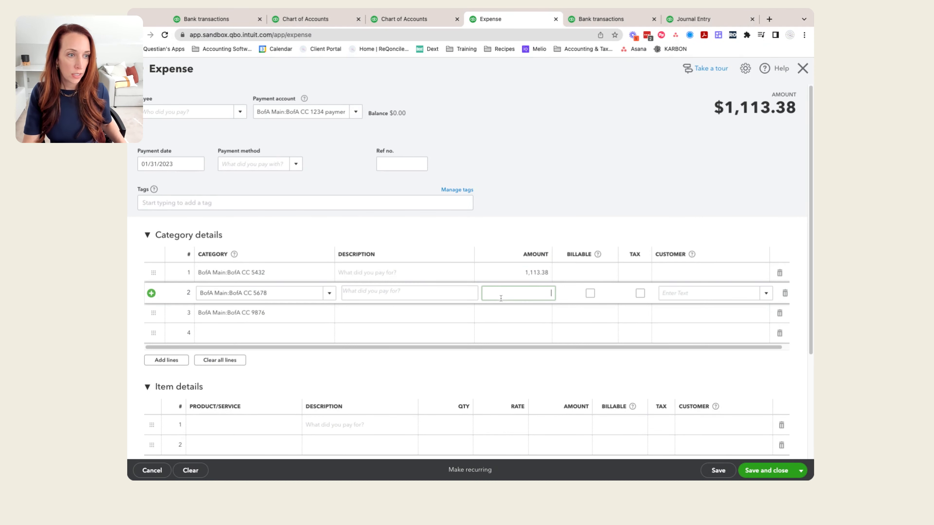
pyautogui.write('1688.78')
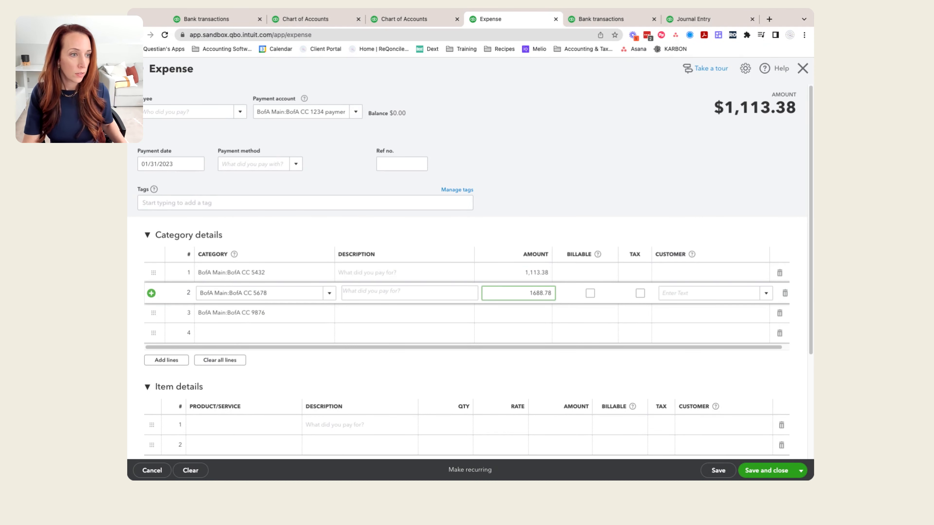
pyautogui.click(501, 315)
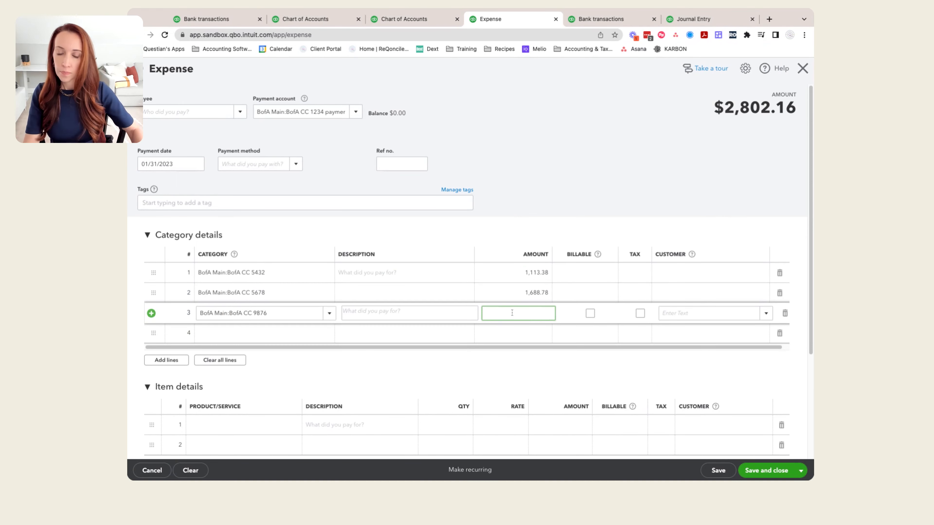
pyautogui.write('1133')
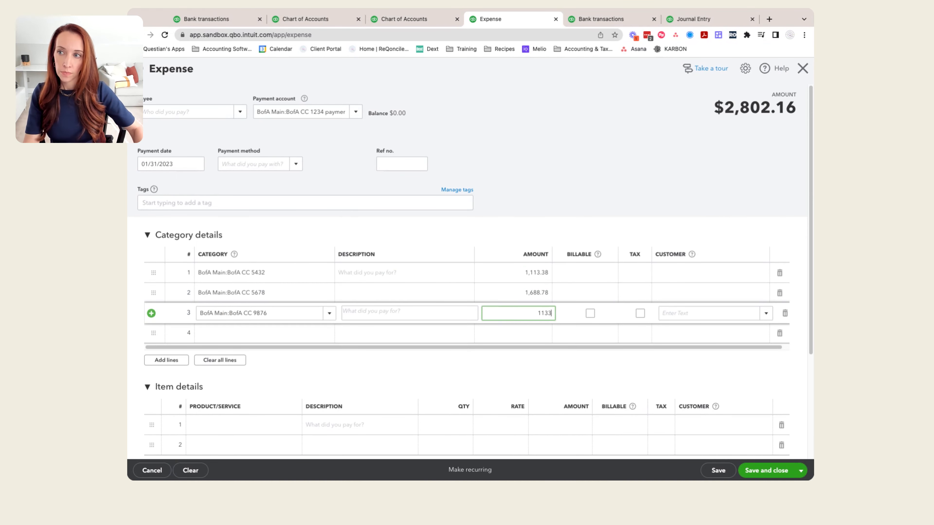
pyautogui.write('.22')
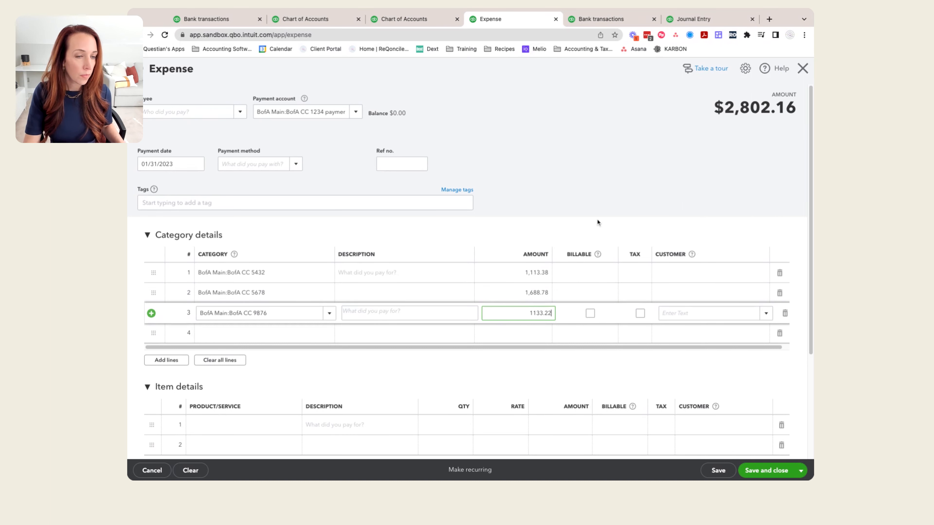
pyautogui.click(611, 200)
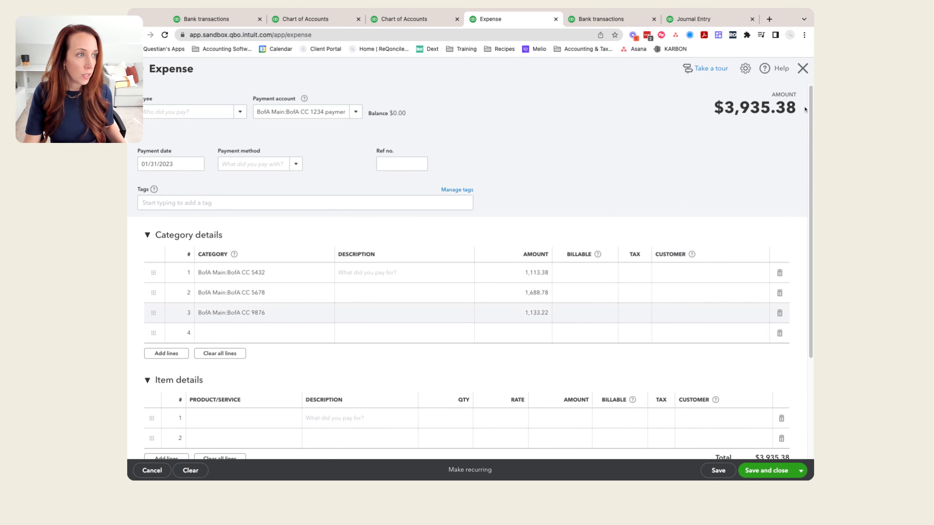
pyautogui.moveTo(801, 111); pyautogui.dragTo(724, 110)
pyautogui.click(607, 135)
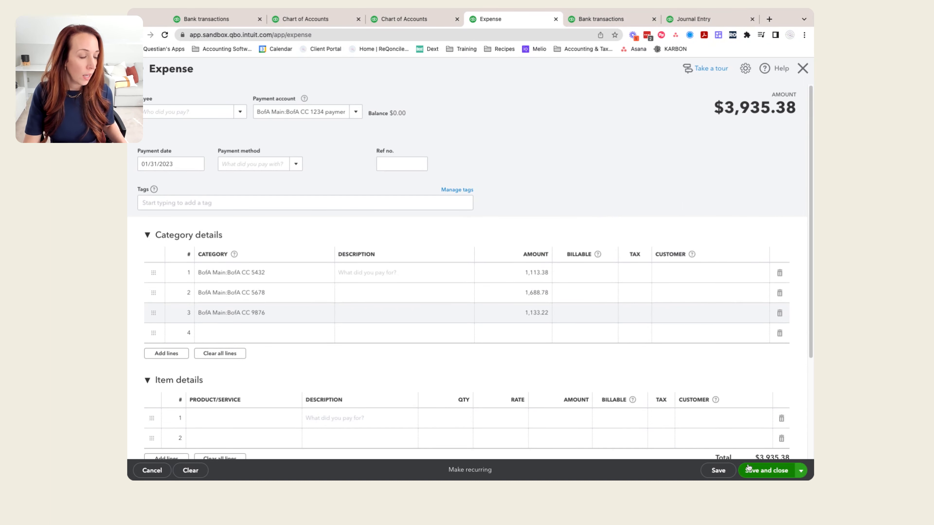
# Step: Save the expense and open its transaction journal to review the debits and credits
pyautogui.click(718, 471)
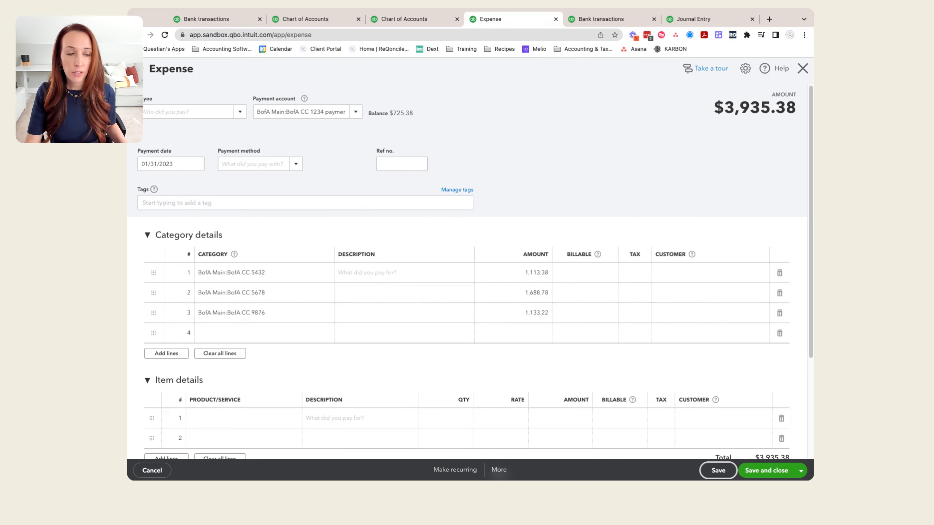
pyautogui.click(499, 470)
pyautogui.click(499, 425)
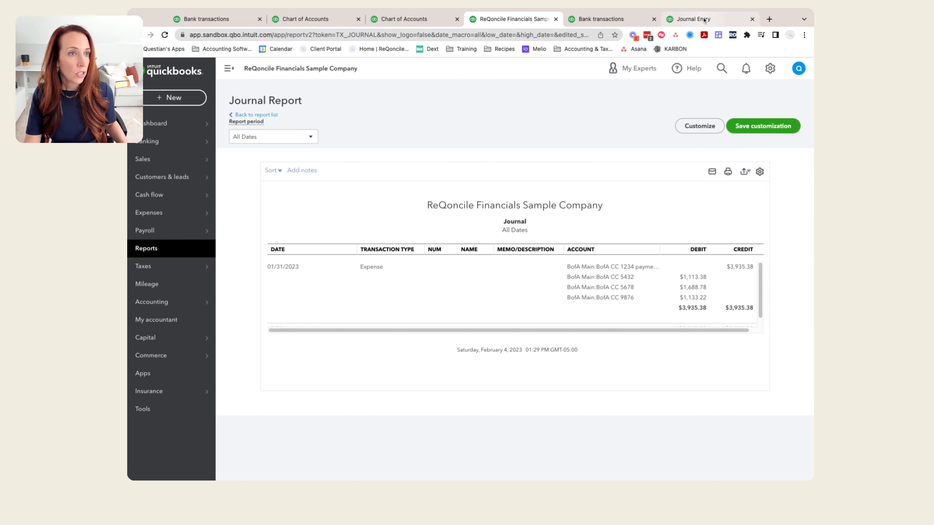
# Step: Open the Balance Sheet report from the favorite reports
pyautogui.click(144, 250)
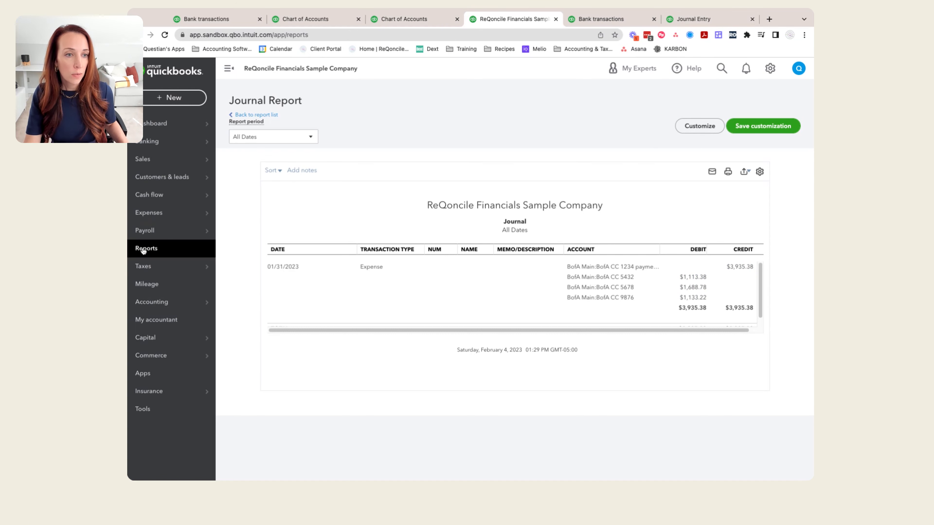
pyautogui.click(294, 240)
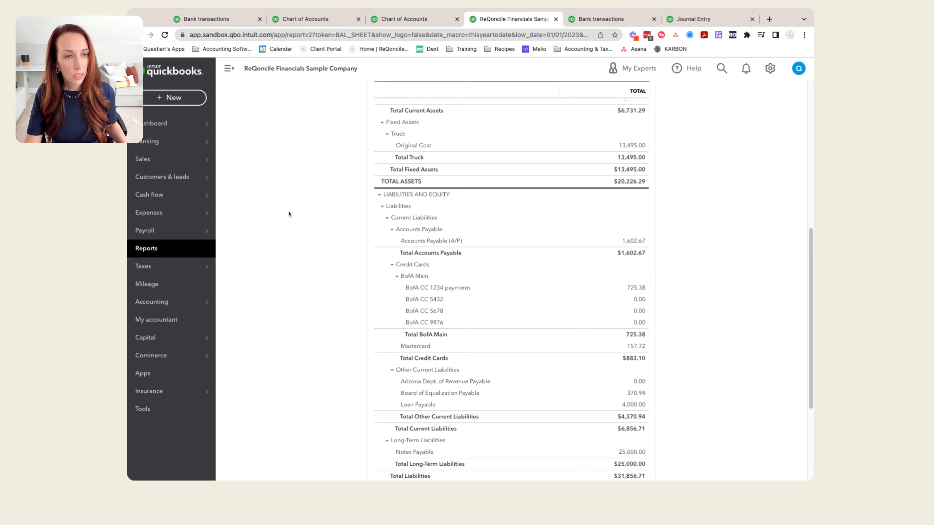
pyautogui.scroll(7, 290, 212)
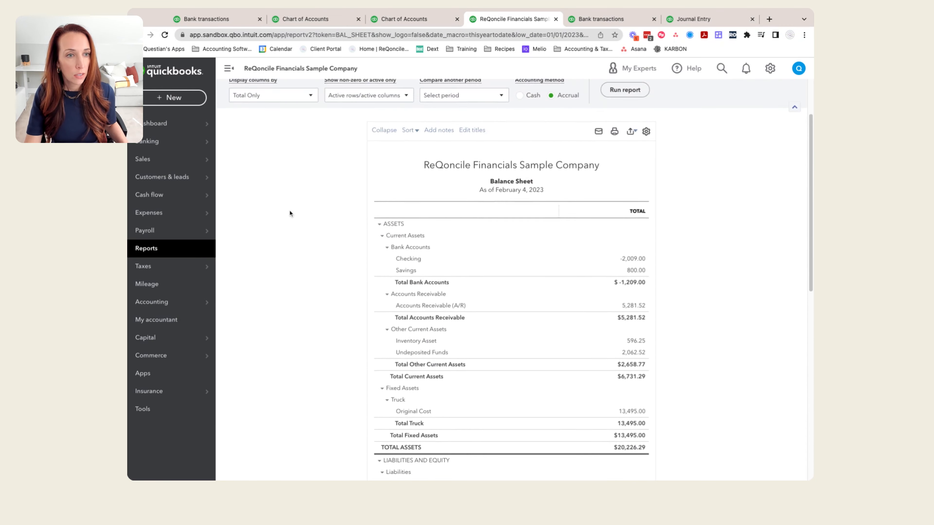
pyautogui.scroll(2, 289, 210)
# Step: Run the balance sheet for Last Month and check the balances of BofA CC 1234 payments and the other BofA Main subaccounts
pyautogui.click(272, 137)
pyautogui.scroll(-2, 275, 257)
pyautogui.scroll(-3, 274, 254)
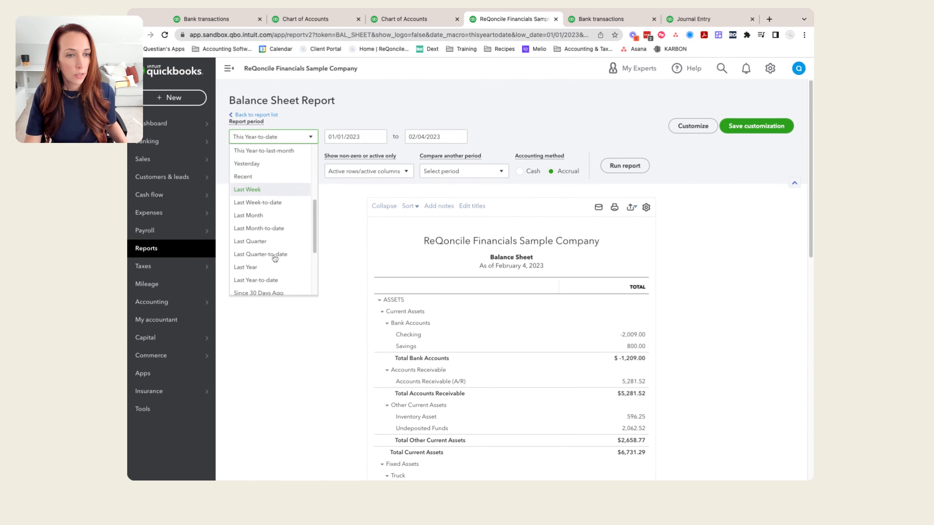
pyautogui.click(253, 217)
pyautogui.click(622, 168)
pyautogui.scroll(-3, 296, 349)
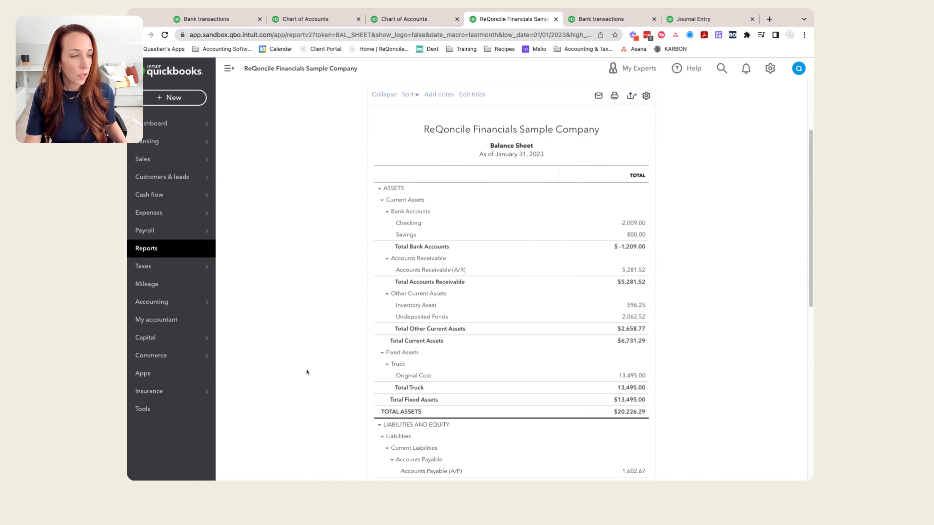
pyautogui.scroll(-10, 307, 372)
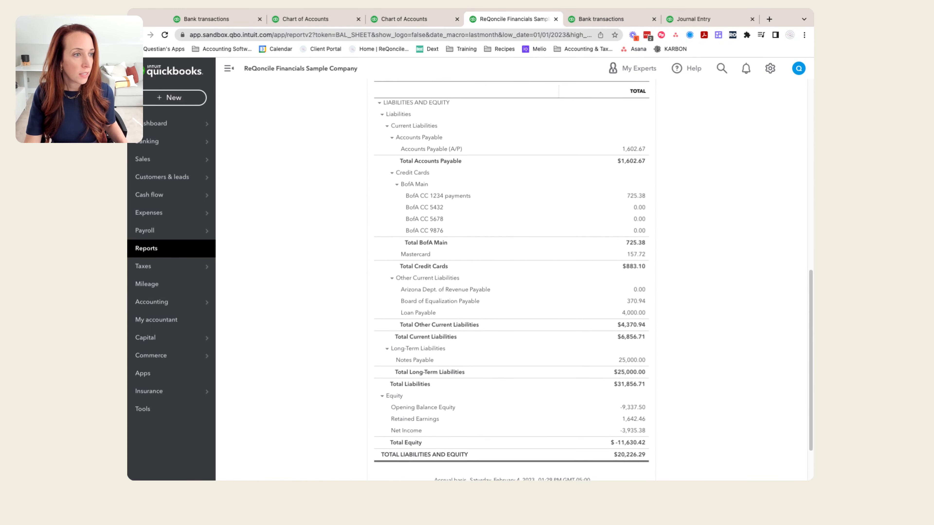
pyautogui.scroll(1, 427, 329)
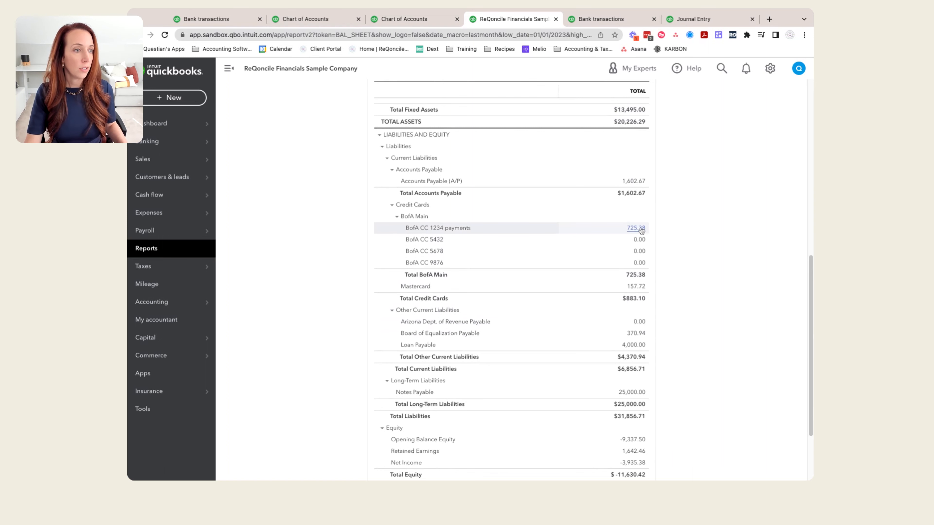